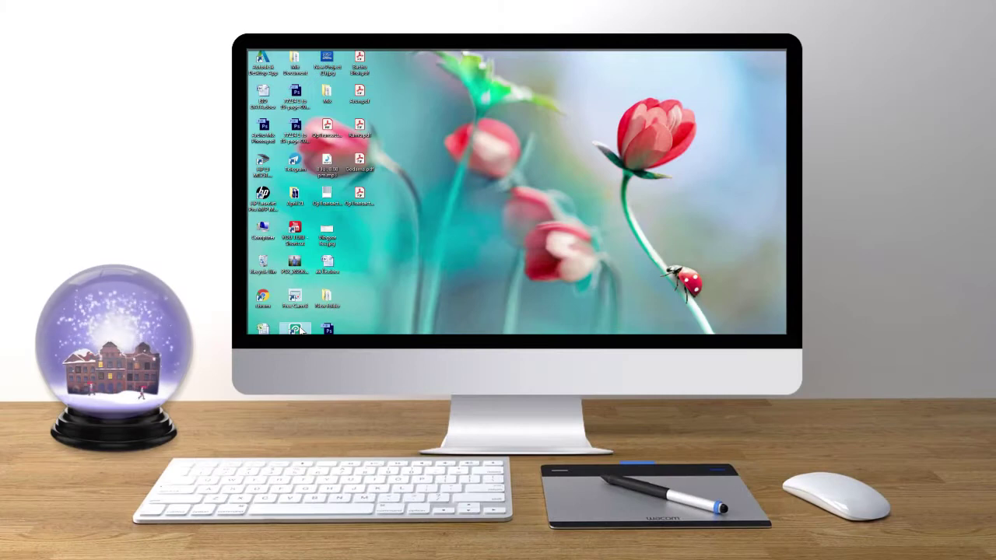
Step: Launch the Photopea online editor and make it fill the whole screen
double_click(296, 329)
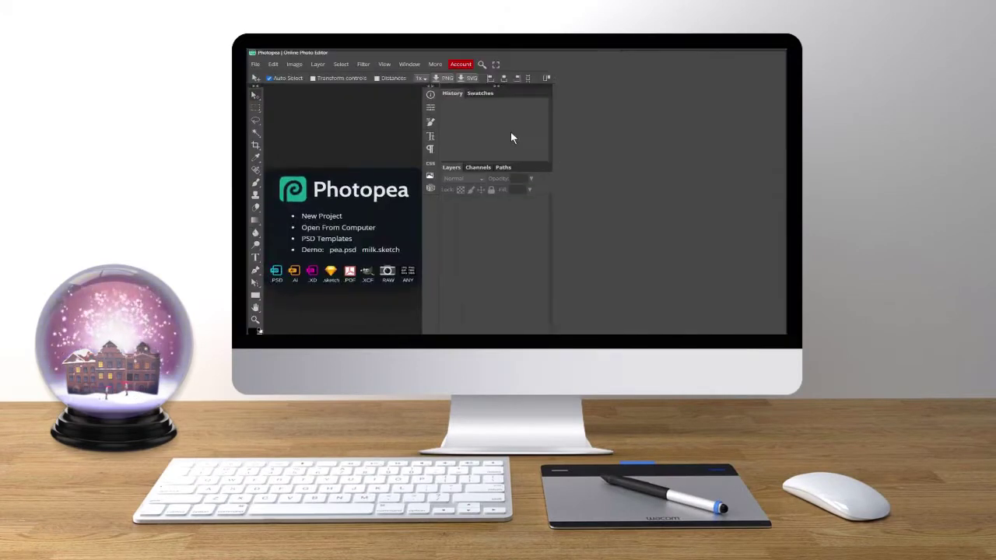
left_click(495, 64)
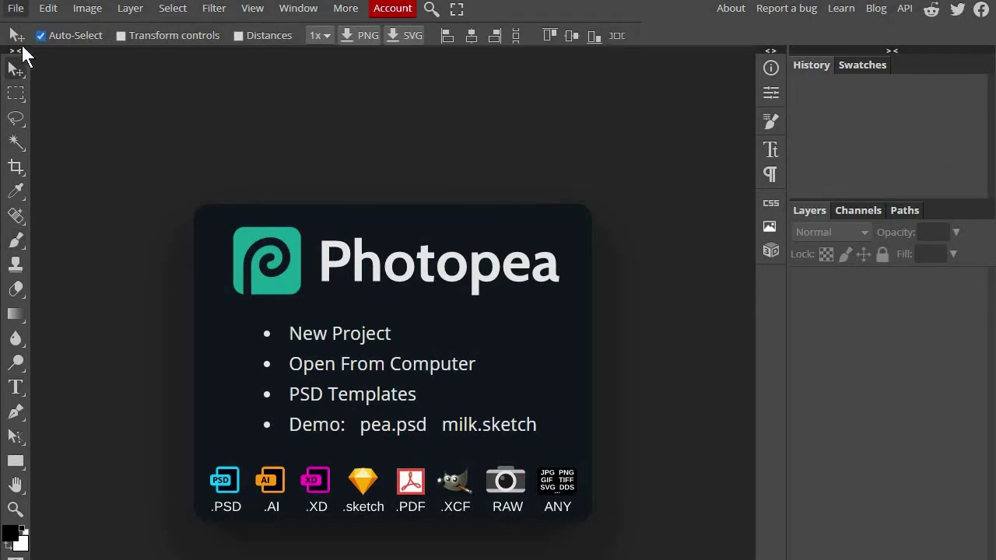
Step: Open the stormy road photo from the computer as a new document
left_click(16, 8)
left_click(57, 58)
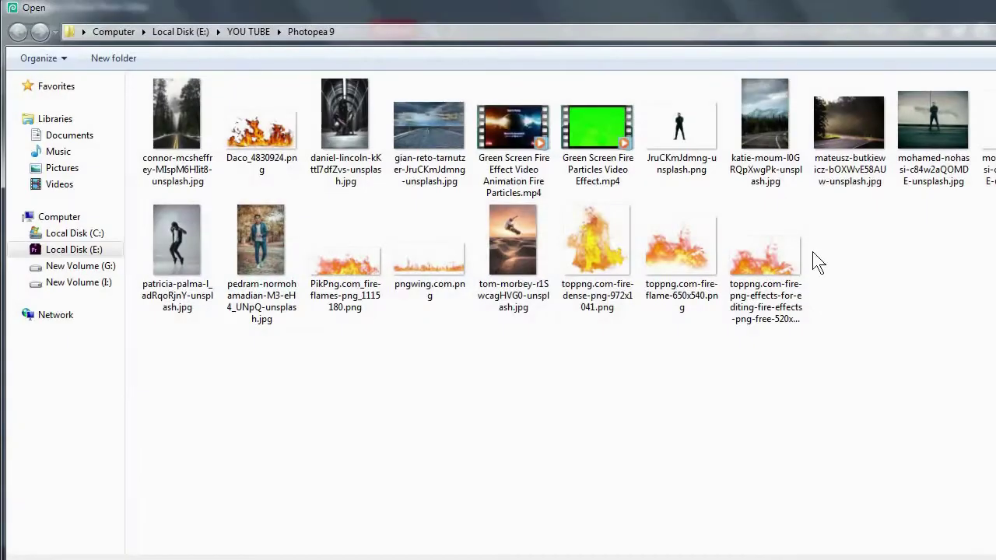
left_click(417, 131)
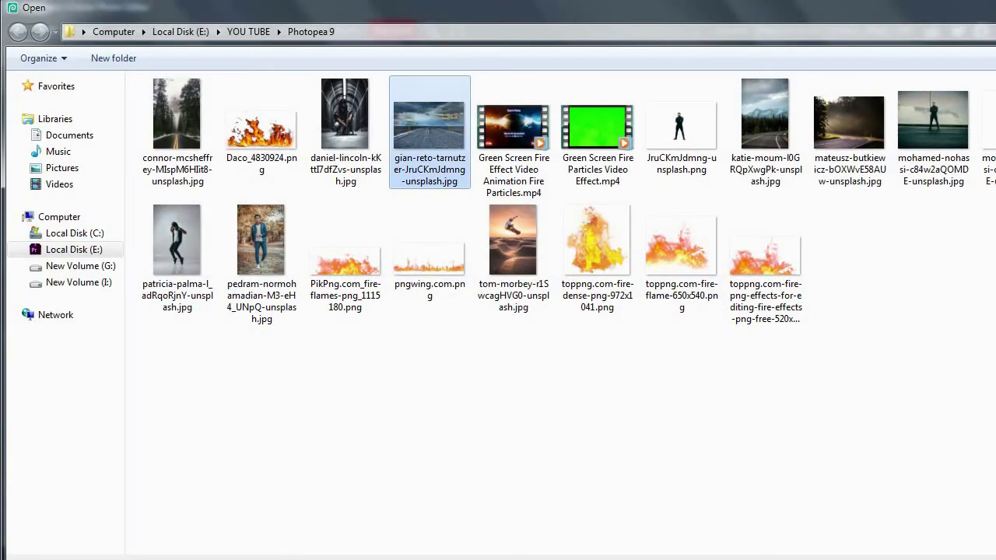
key("Return")
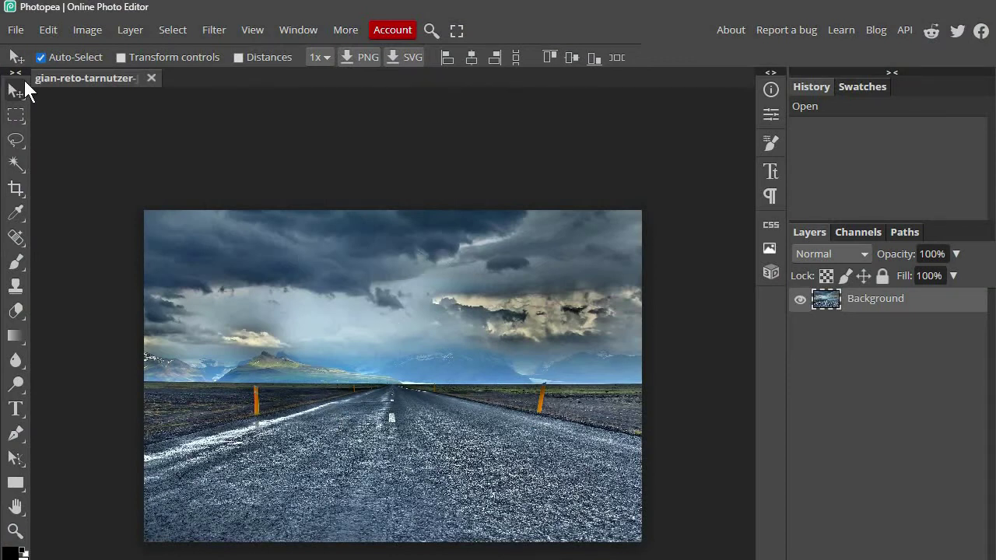
key("ctrl+z")
Step: Place the standing man image, enlarged to about 98% and centred on the road
left_click(15, 30)
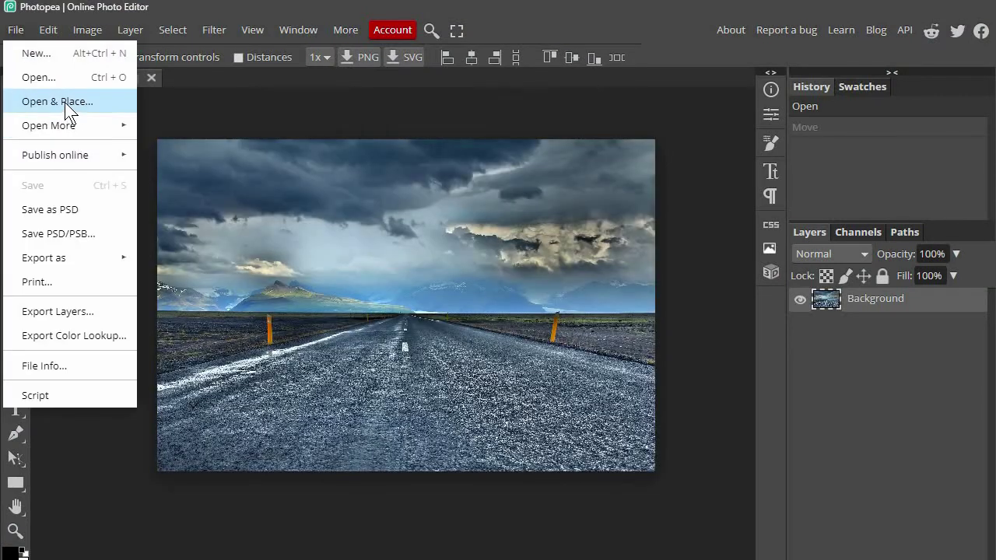
left_click(65, 102)
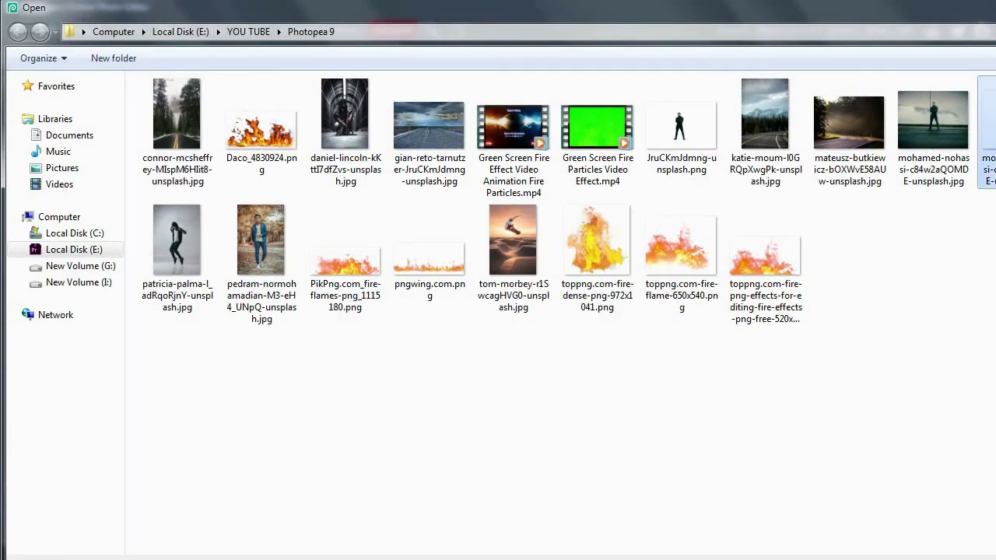
key("Escape")
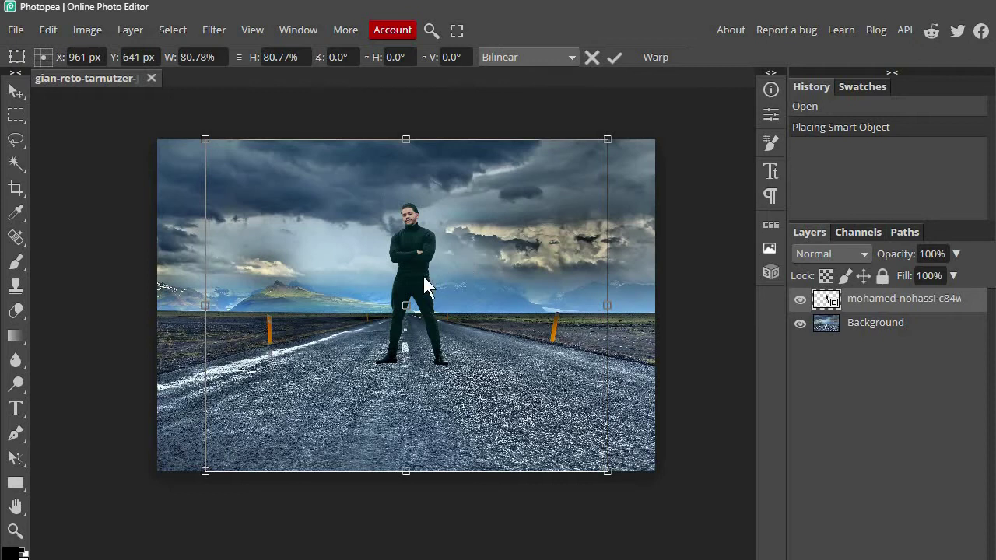
mouse_move(607, 141)
left_mouse_down()
mouse_move(683, 77)
mouse_move(670, 87)
left_mouse_up()
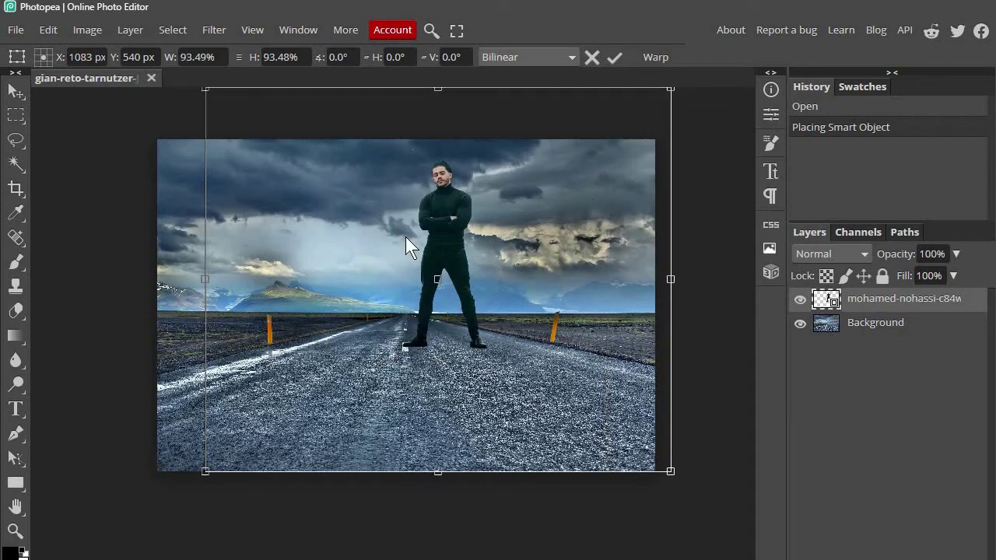
left_click_drag(444, 223, 405, 274)
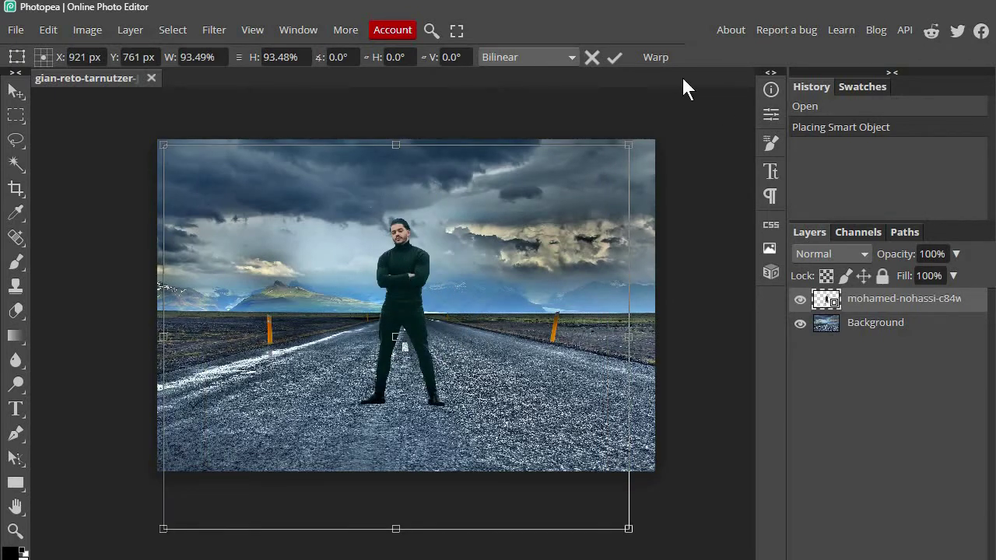
left_click_drag(638, 133, 638, 134)
left_click_drag(422, 244, 411, 271)
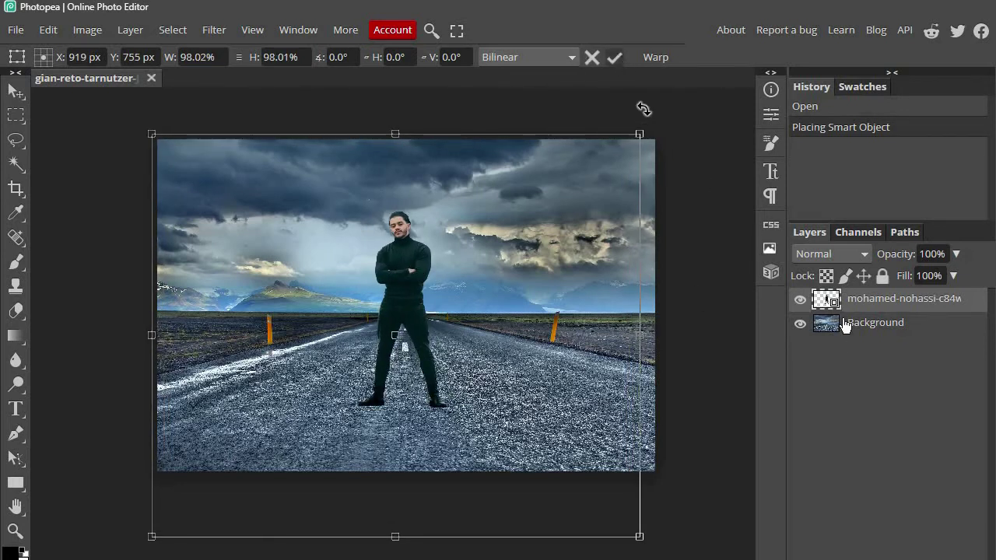
key("Return")
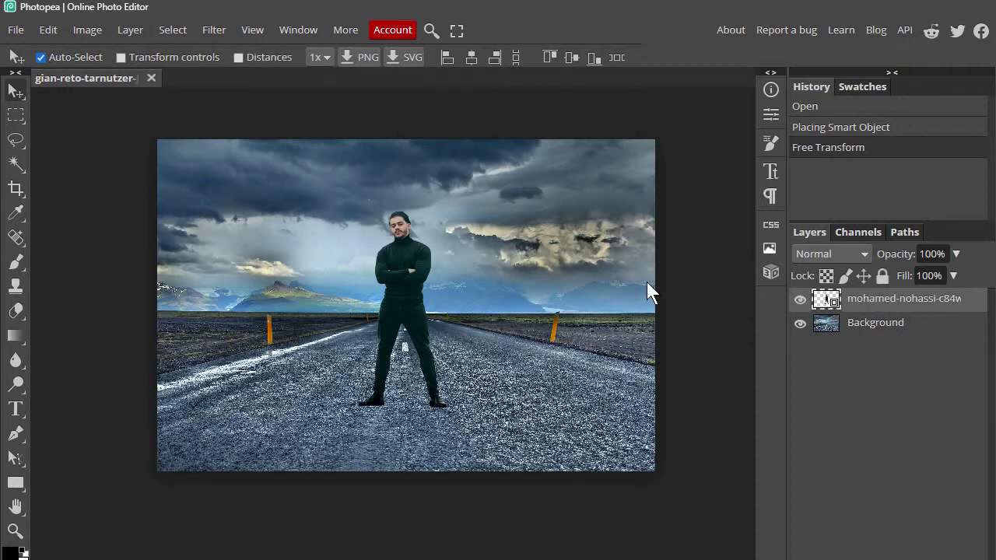
Step: Give the man a Vibrance adjustment of -20 with saturation -13
left_click(87, 29)
mouse_move(117, 52)
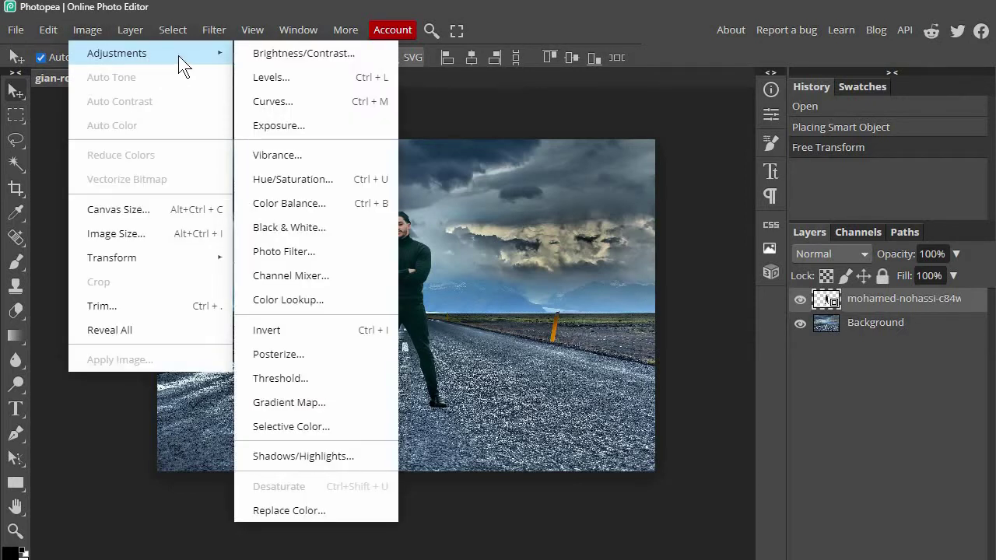
left_click(282, 154)
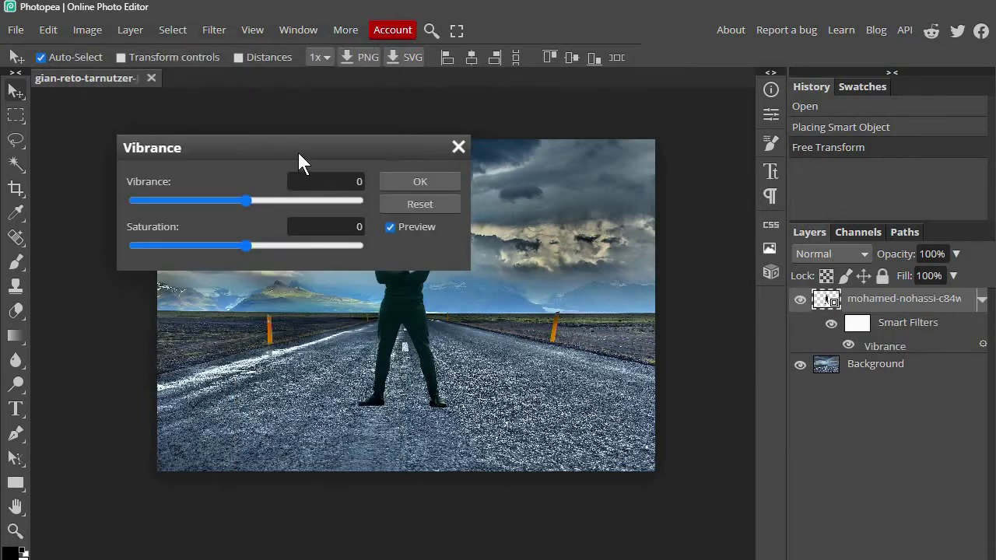
left_click_drag(690, 168, 751, 166)
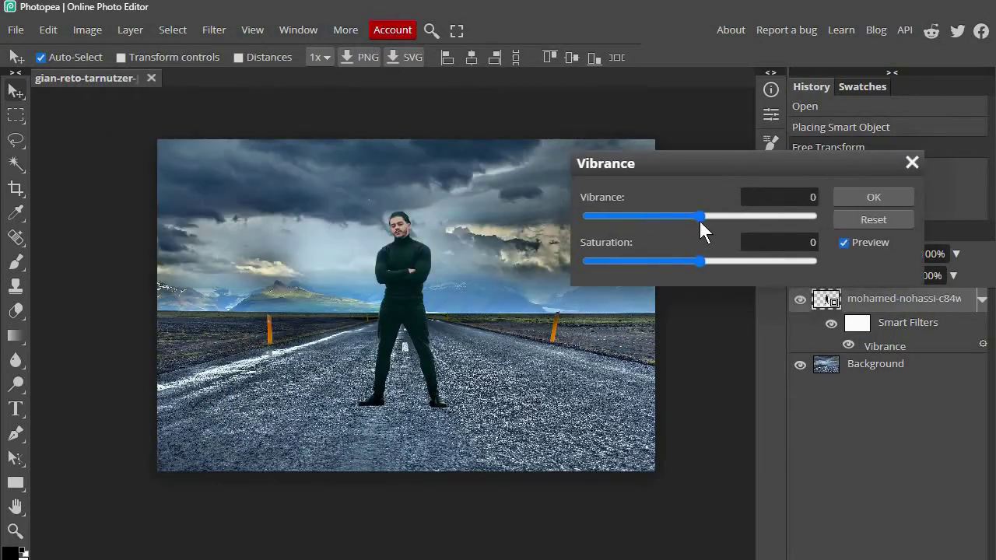
left_click_drag(689, 266, 684, 265)
mouse_move(702, 215)
left_mouse_down()
mouse_move(736, 217)
mouse_move(660, 216)
mouse_move(678, 216)
left_mouse_up()
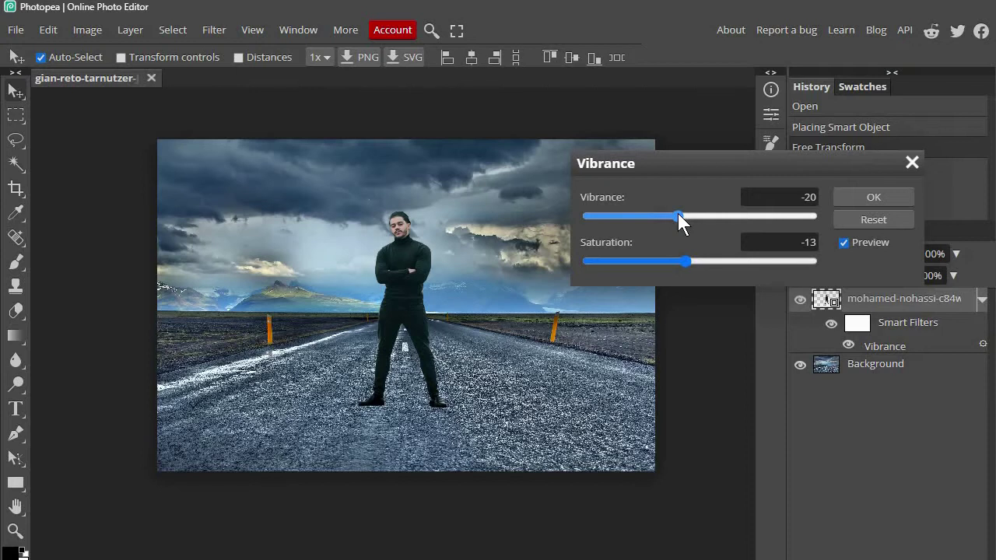
left_click_drag(674, 262, 670, 261)
key("Return")
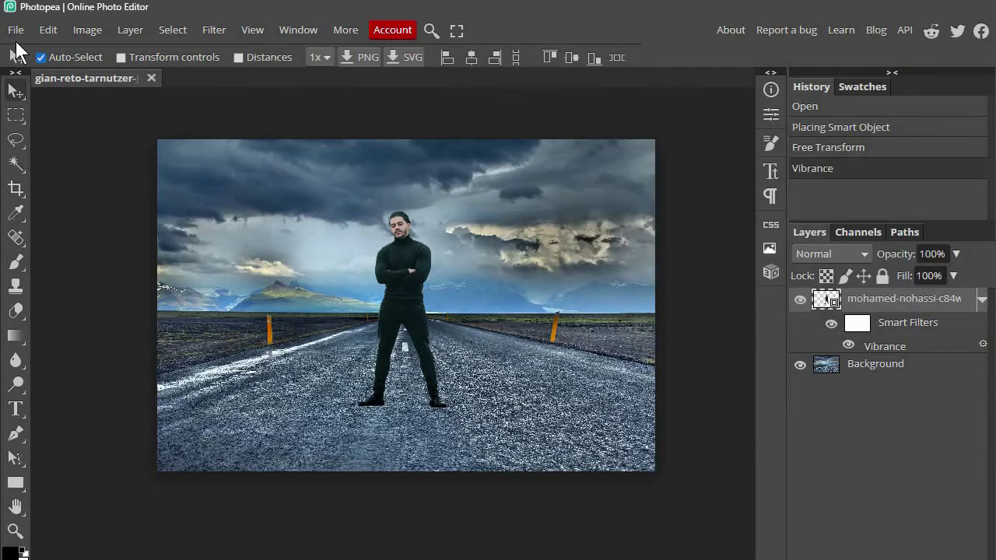
Step: Darken the man with Levels: midtones 0.8 and white input 239
left_click(84, 31)
mouse_move(116, 53)
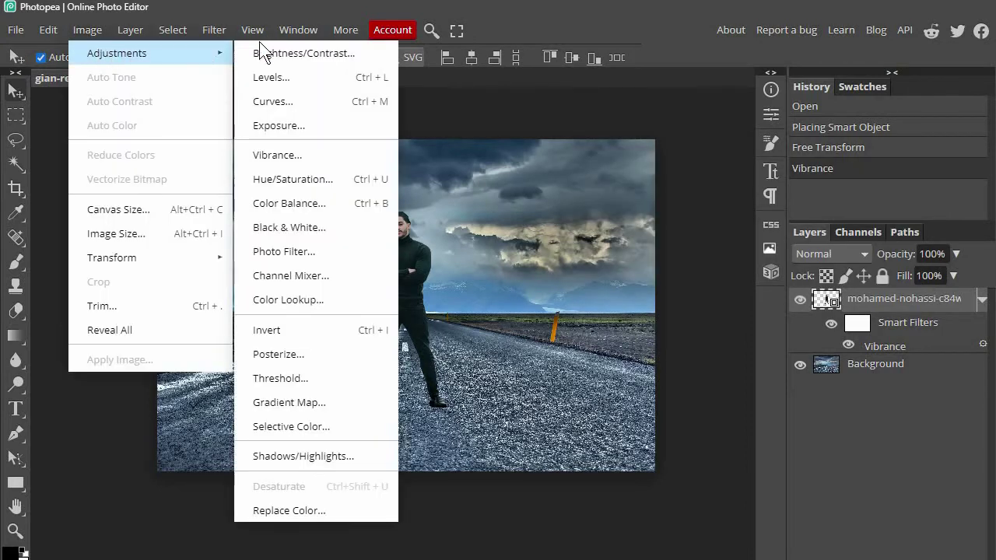
left_click(279, 77)
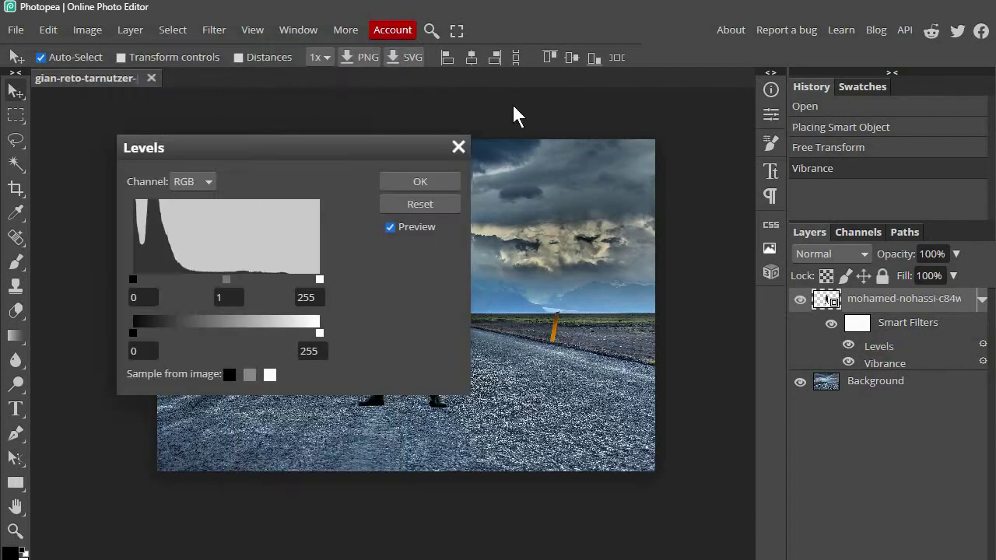
left_click_drag(827, 168, 900, 149)
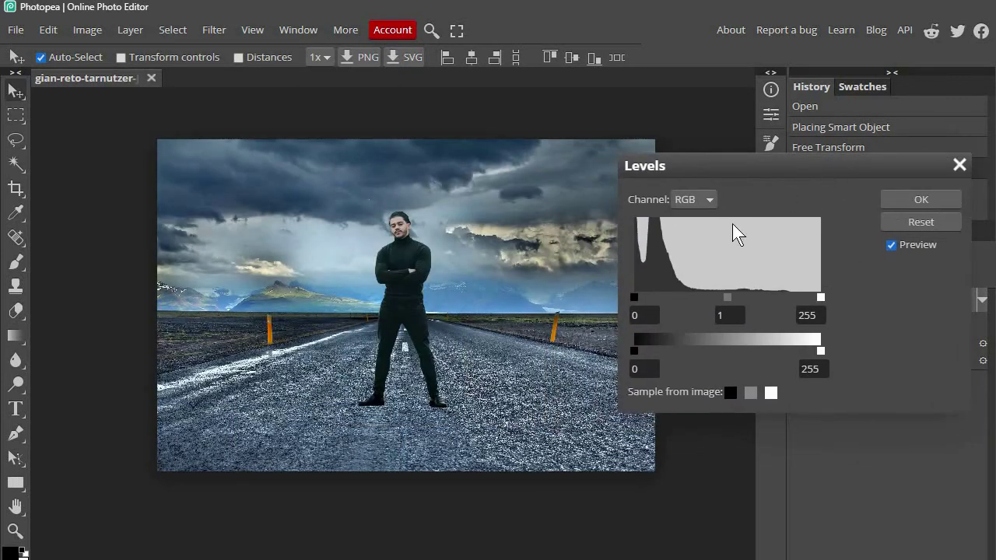
type("0.8")
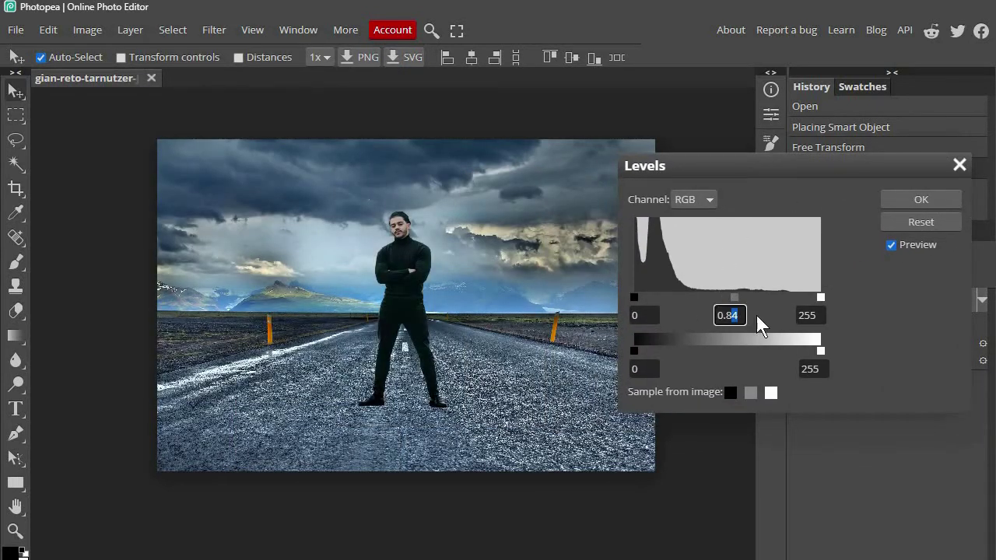
left_click_drag(821, 298, 810, 298)
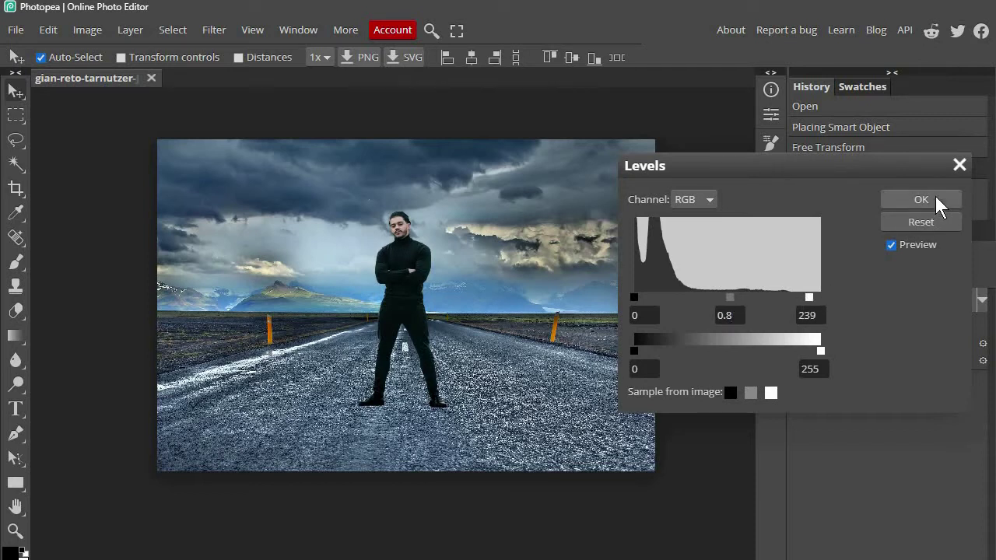
left_click(936, 201)
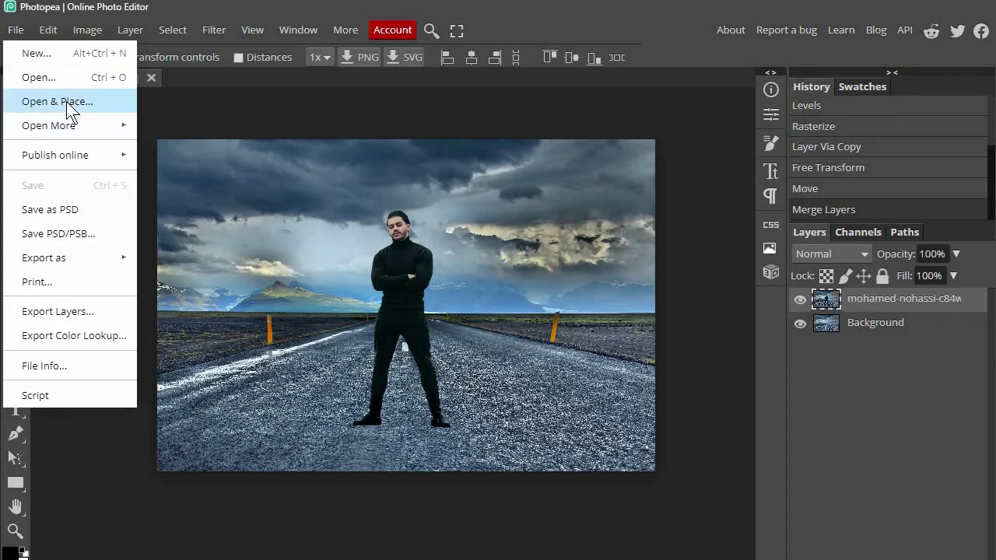
Step: Place the yellow racing motorbike in front of the man, scaled to about 101%
left_click(70, 100)
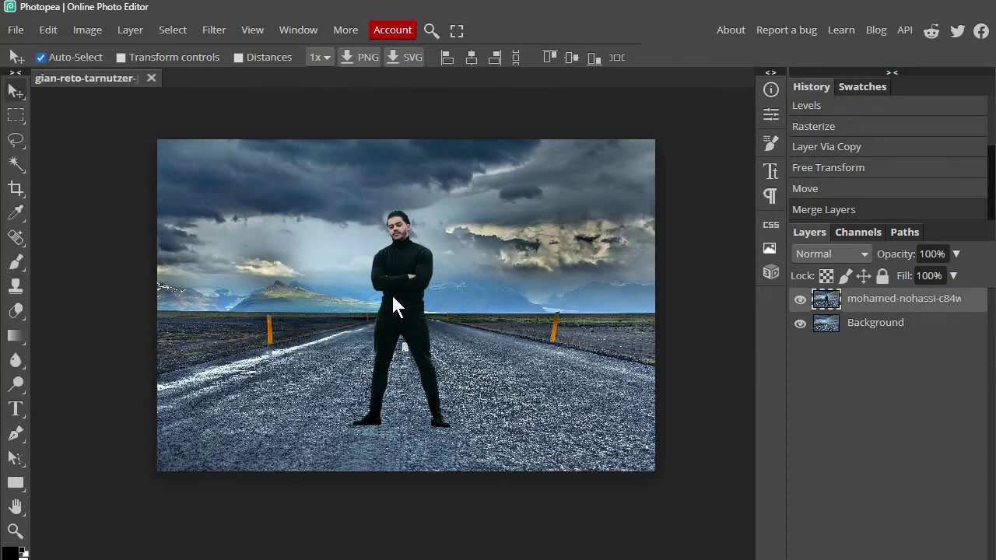
scroll(791, 366, "down", 3)
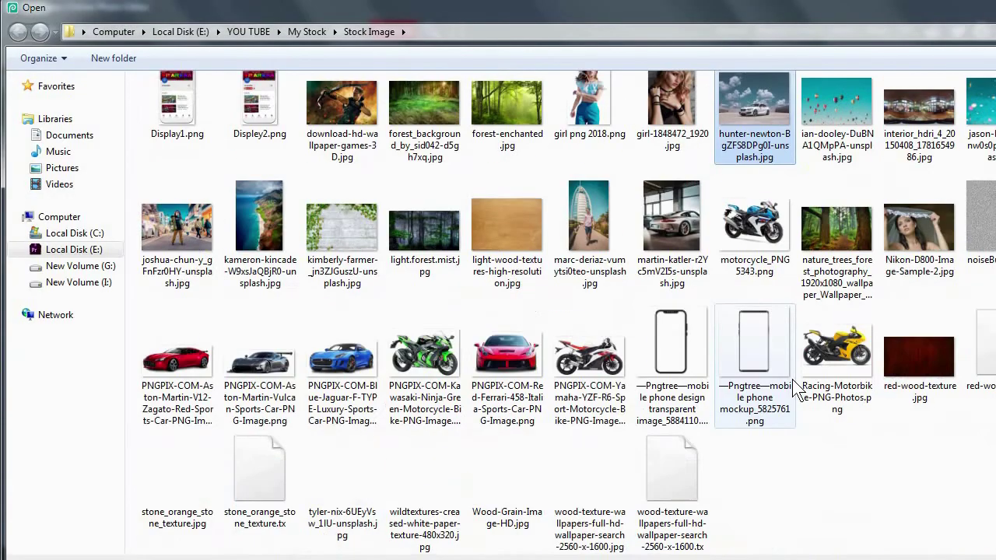
left_click(839, 350)
key("Return")
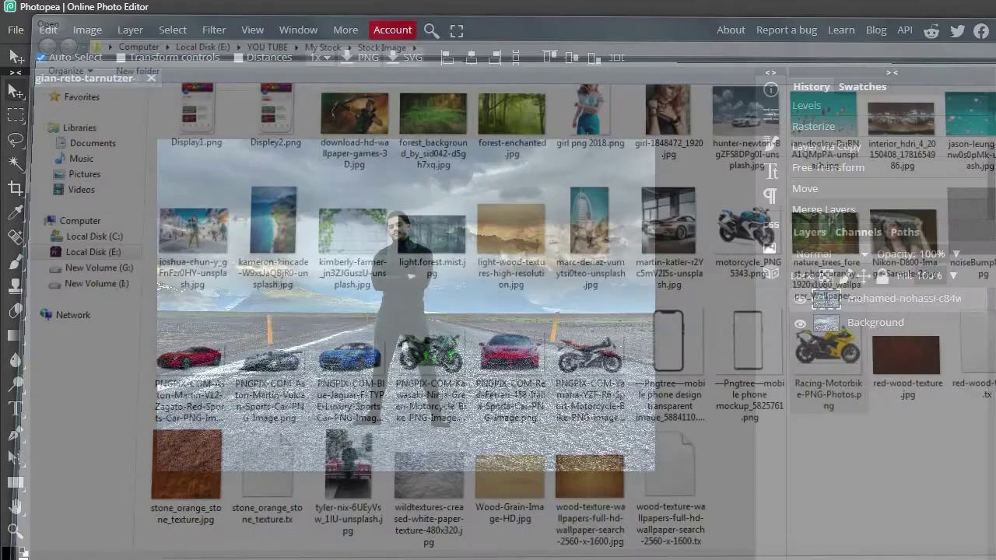
left_click_drag(364, 324, 439, 358)
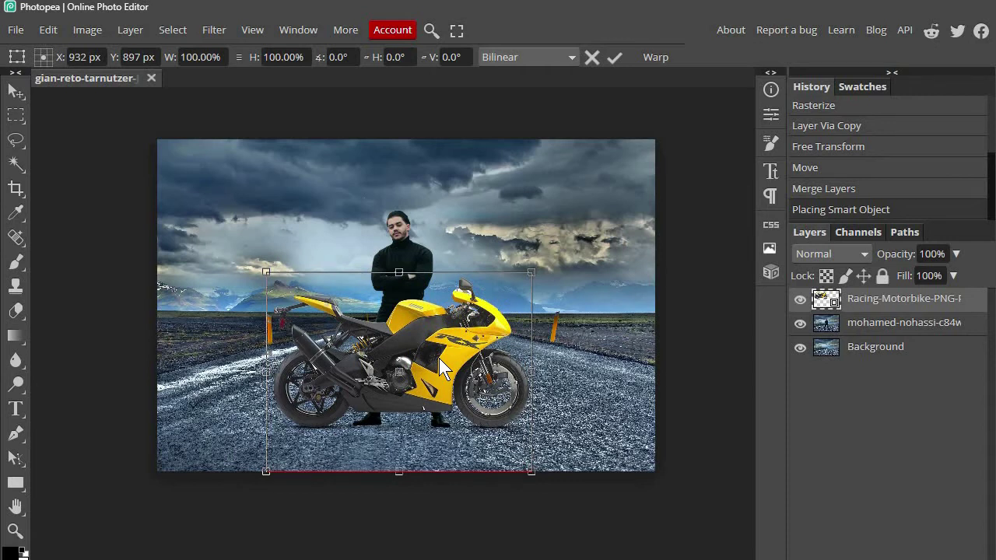
left_click_drag(534, 272, 536, 270)
key("Return")
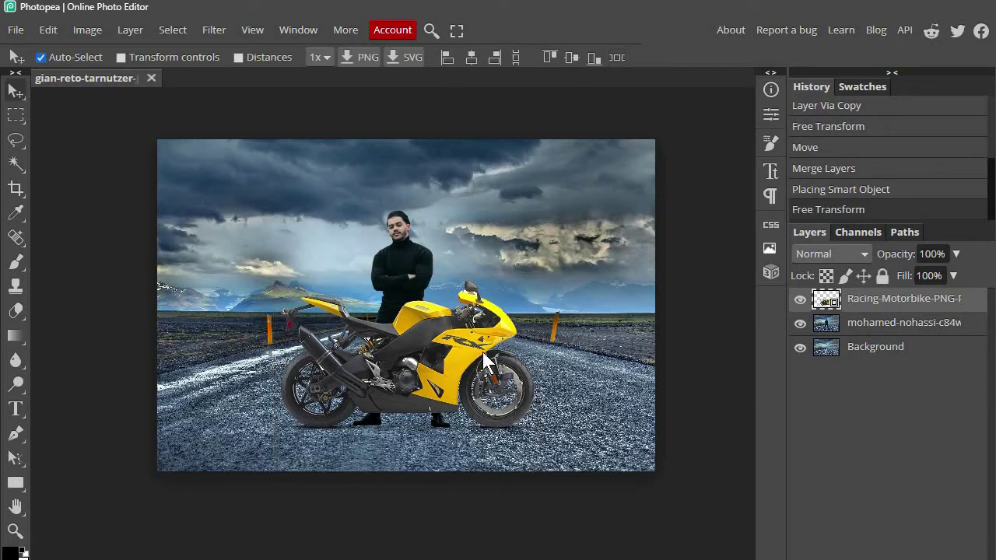
left_click(82, 30)
mouse_move(116, 53)
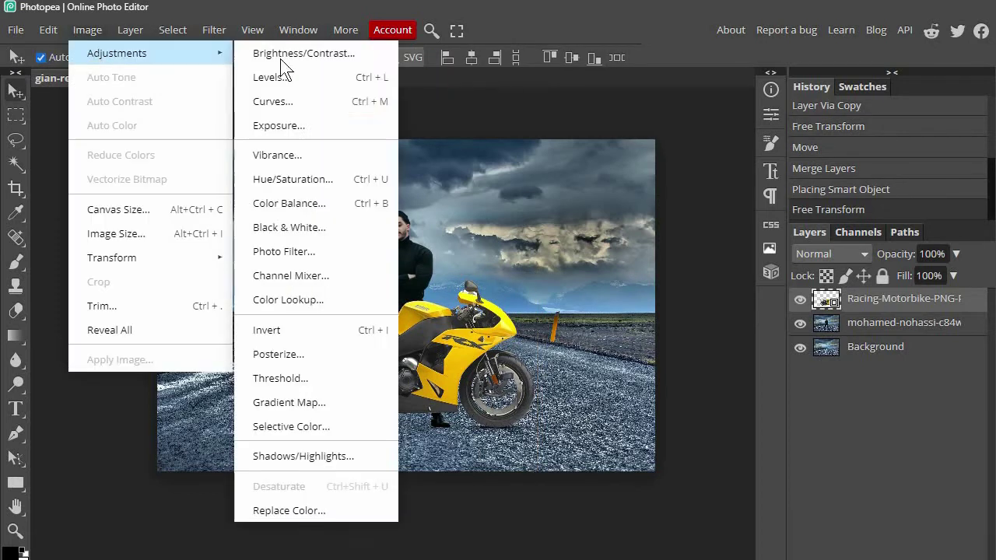
Step: Set the motorbike's Levels input points to 12, 0.69 and 245
left_click(300, 80)
left_click_drag(726, 300, 747, 298)
left_click_drag(635, 298, 648, 300)
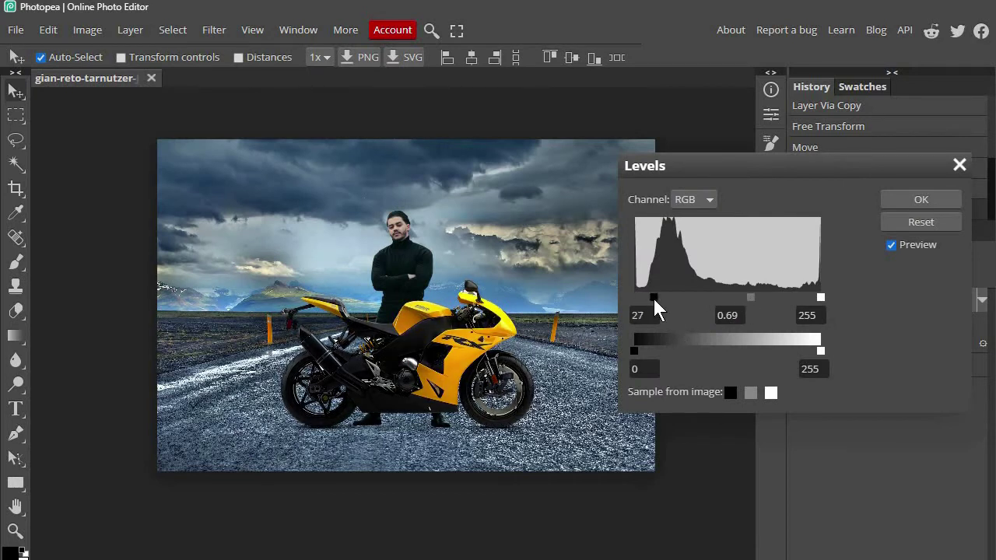
left_click_drag(820, 298, 813, 298)
left_click_drag(647, 298, 643, 304)
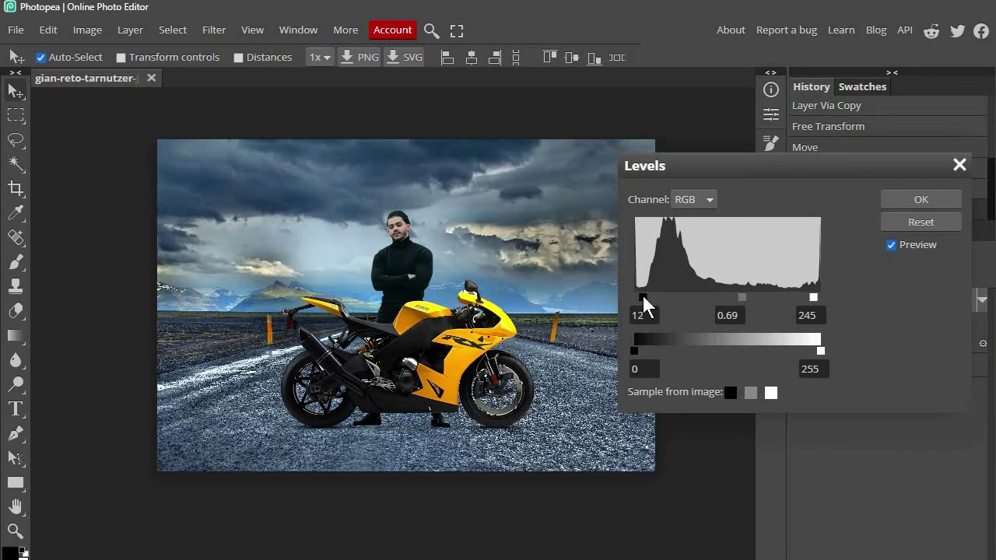
left_click(915, 202)
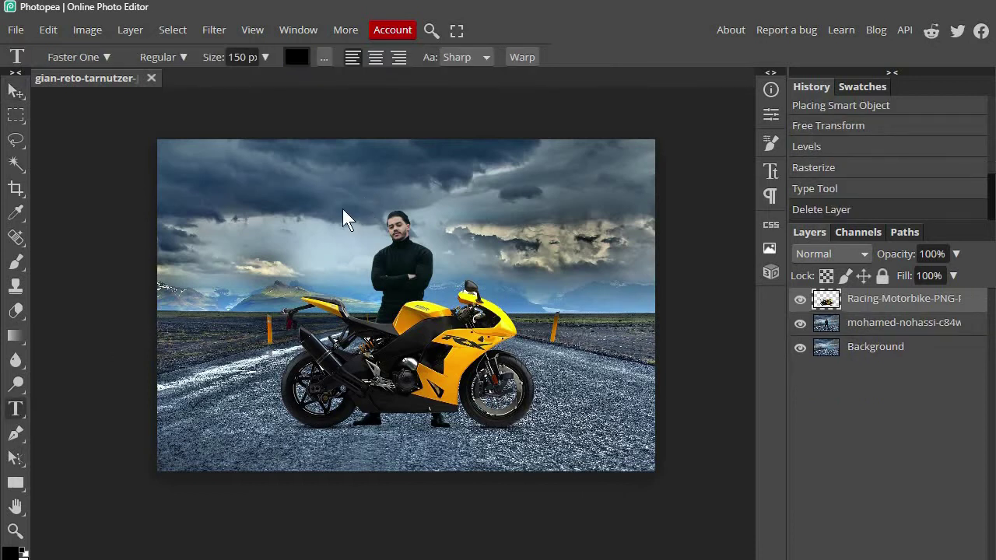
Step: Type YOUR NAME in the sky and set it in the Faster One font
left_click(343, 208)
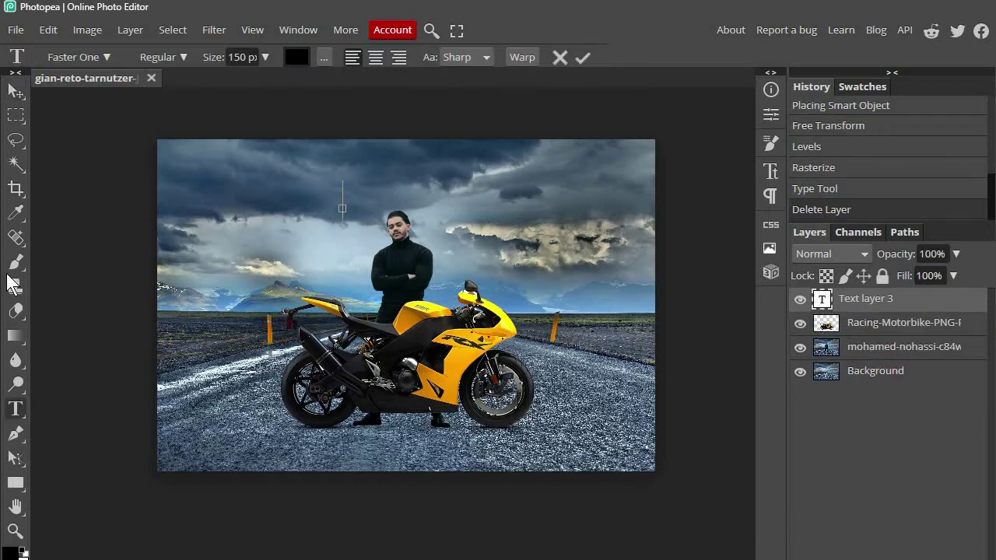
type("YOUR")
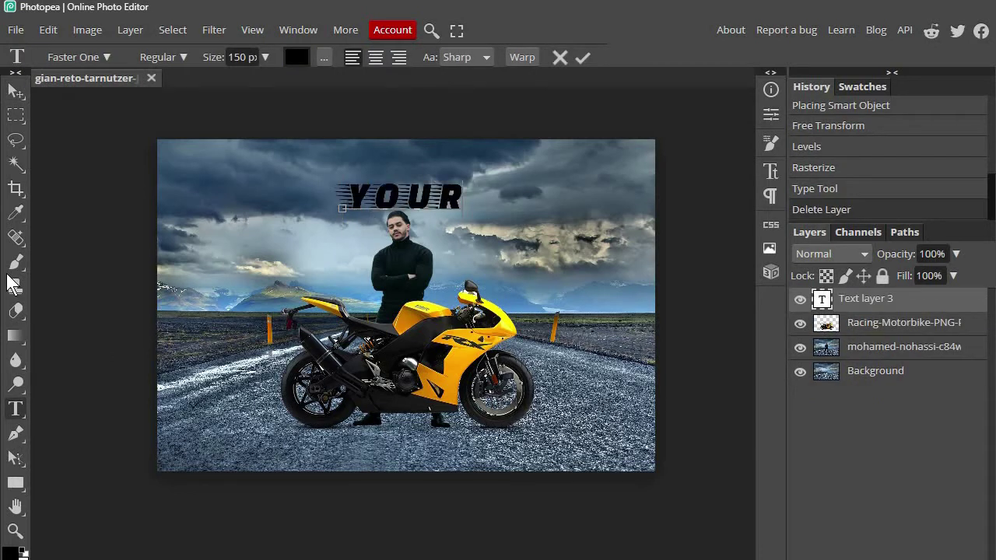
type(" NAME")
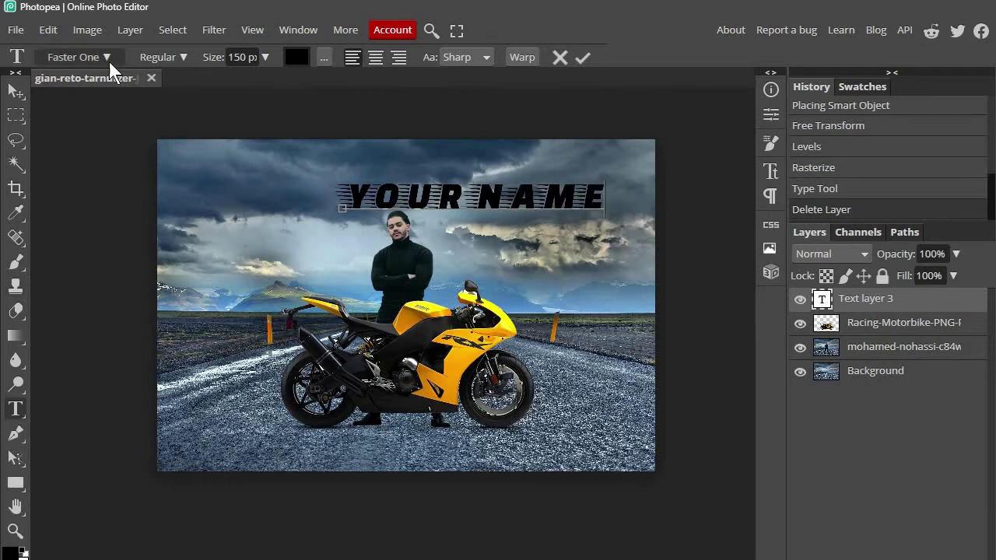
left_click(109, 62)
scroll(131, 295, "down", 1)
scroll(132, 294, "up", 1)
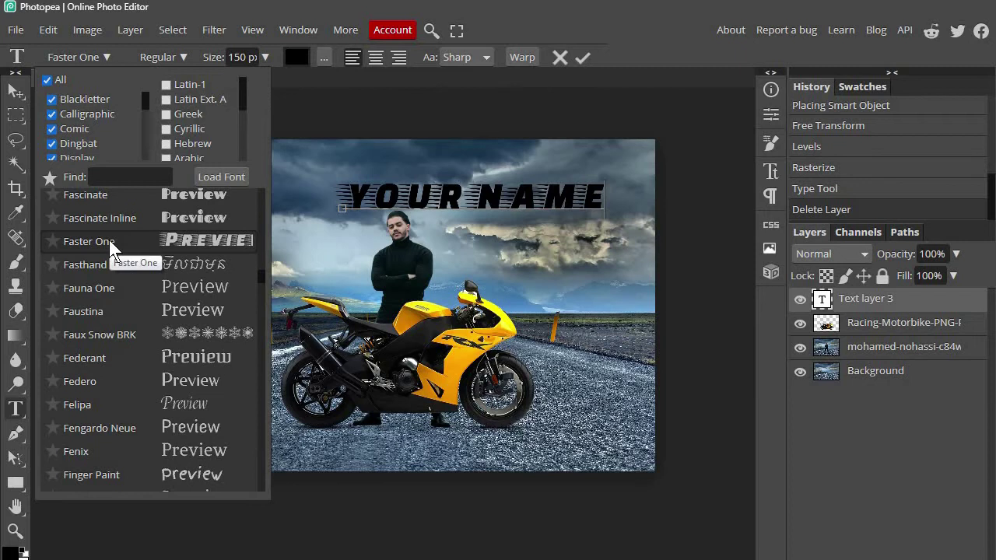
scroll(129, 242, "up", 3)
scroll(129, 242, "up", 3)
scroll(129, 242, "up", 2)
scroll(129, 242, "up", 4)
scroll(131, 246, "down", 5)
scroll(131, 245, "down", 5)
scroll(132, 257, "down", 5)
scroll(133, 256, "down", 2)
left_click(579, 58)
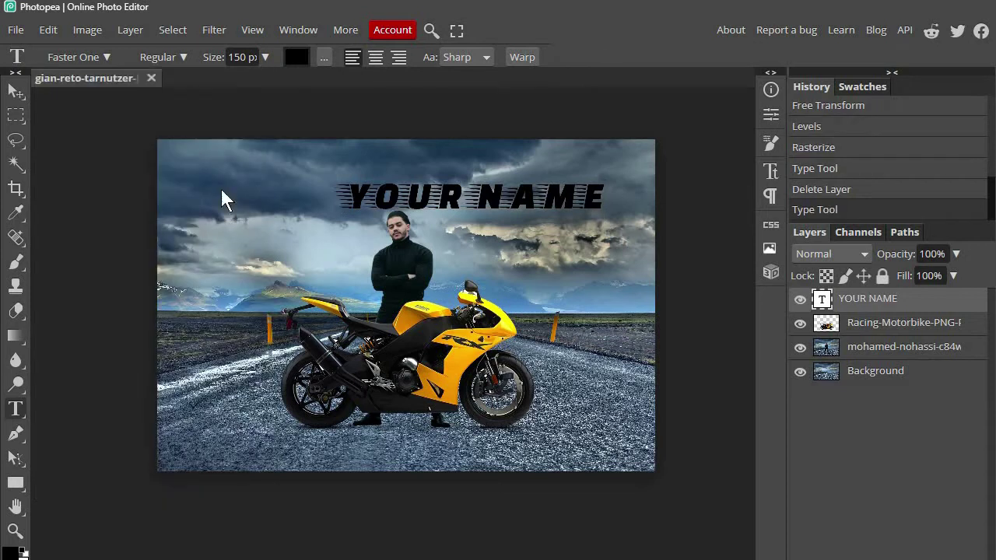
Step: Raise the YOUR NAME title higher in the sky and select its letters
left_click(16, 92)
left_click_drag(464, 195, 392, 169)
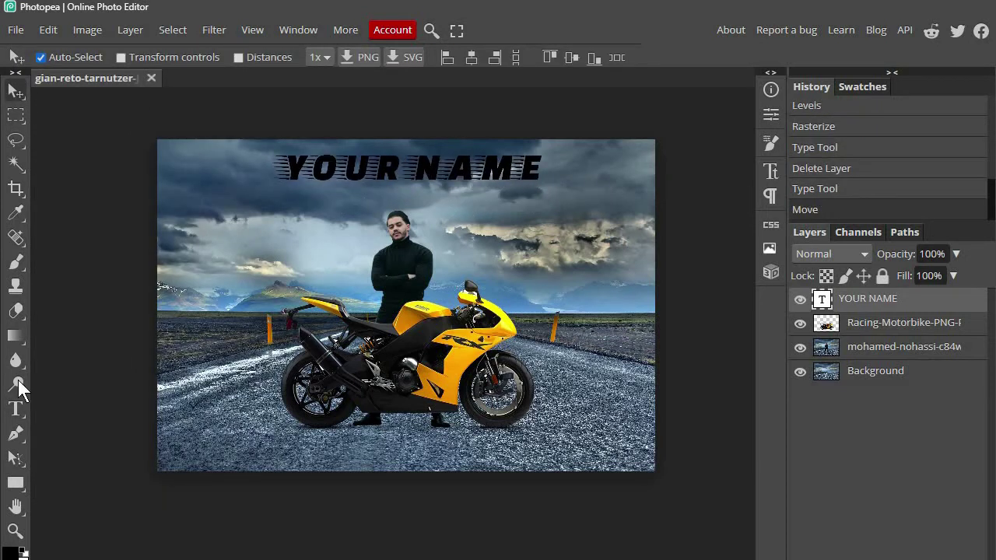
key("t")
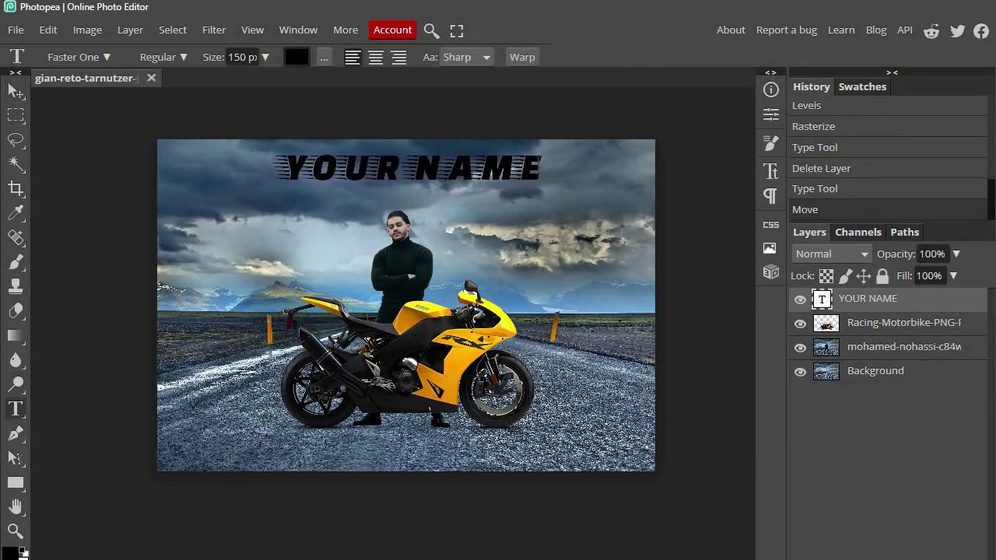
left_click_drag(265, 168, 541, 168)
Step: Recolour the title text yellow (fdca15) to match the motorbike
left_click(297, 57)
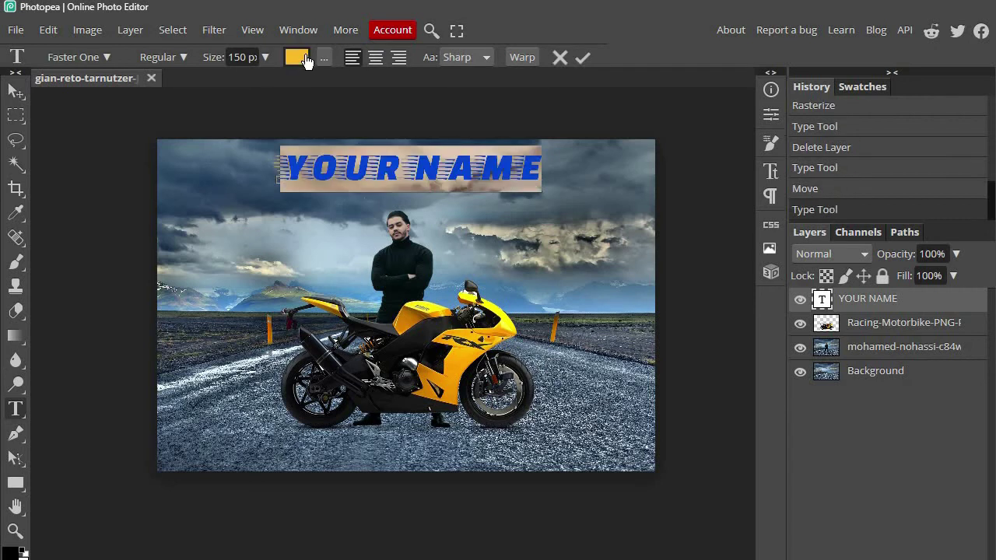
left_click(305, 59)
left_click_drag(348, 147, 762, 175)
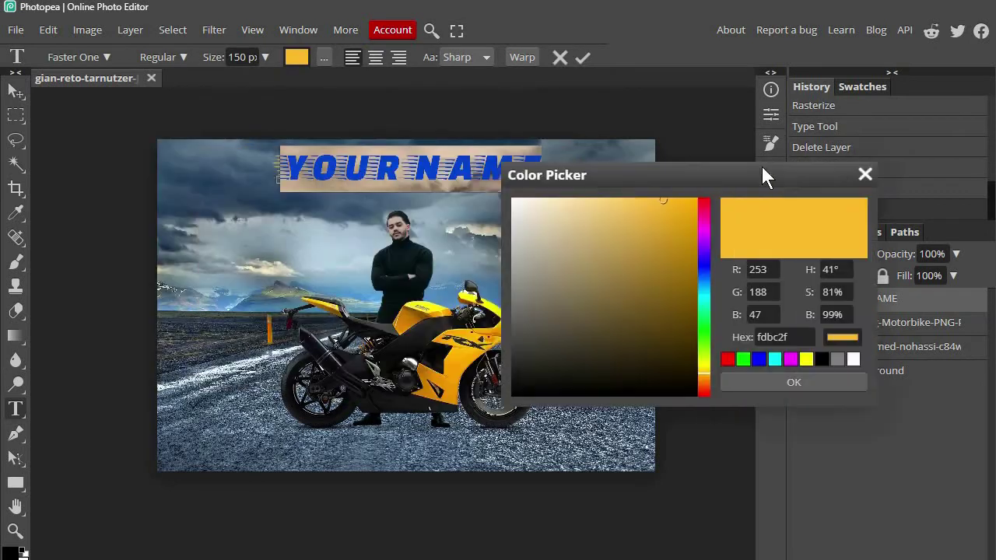
left_click_drag(737, 373, 737, 372)
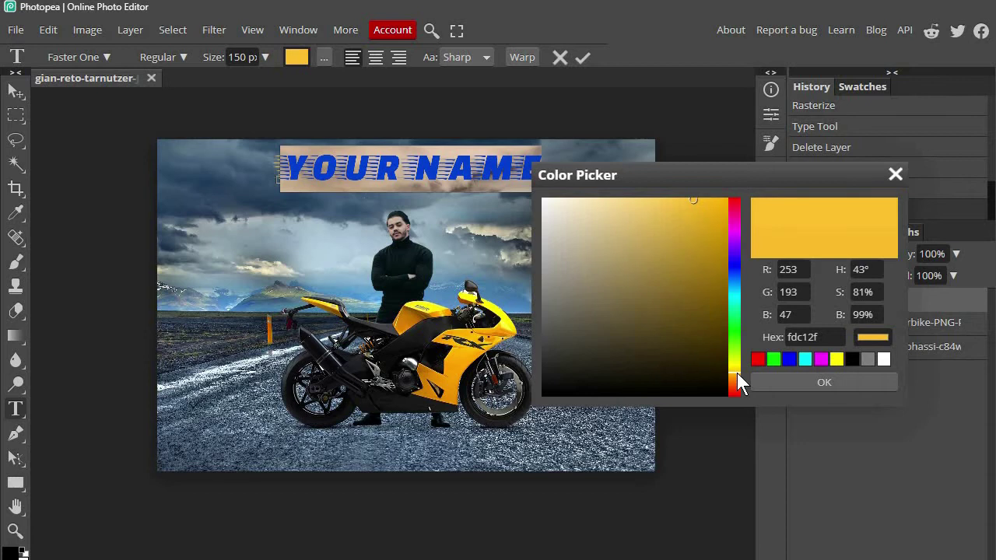
left_click_drag(737, 372, 736, 370)
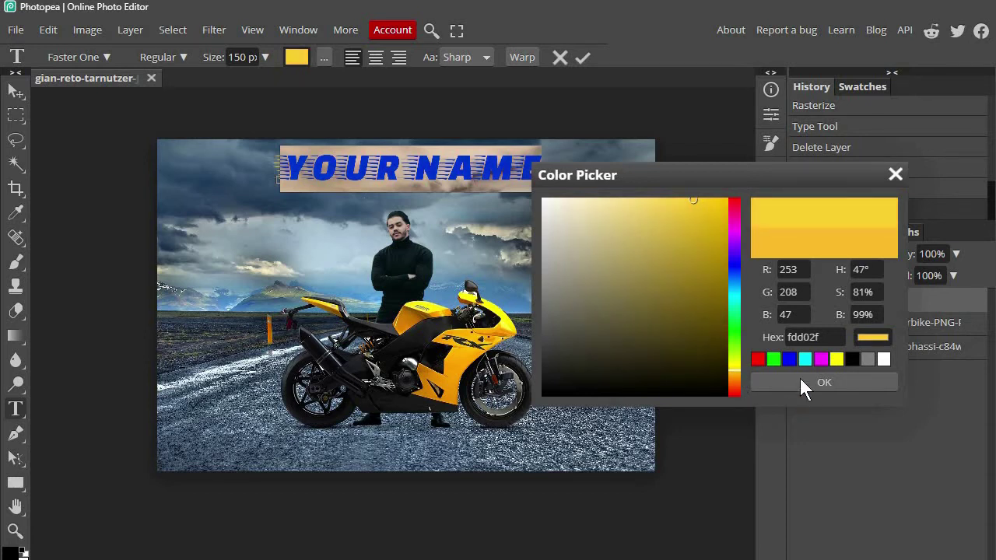
left_click(712, 199)
left_click(802, 380)
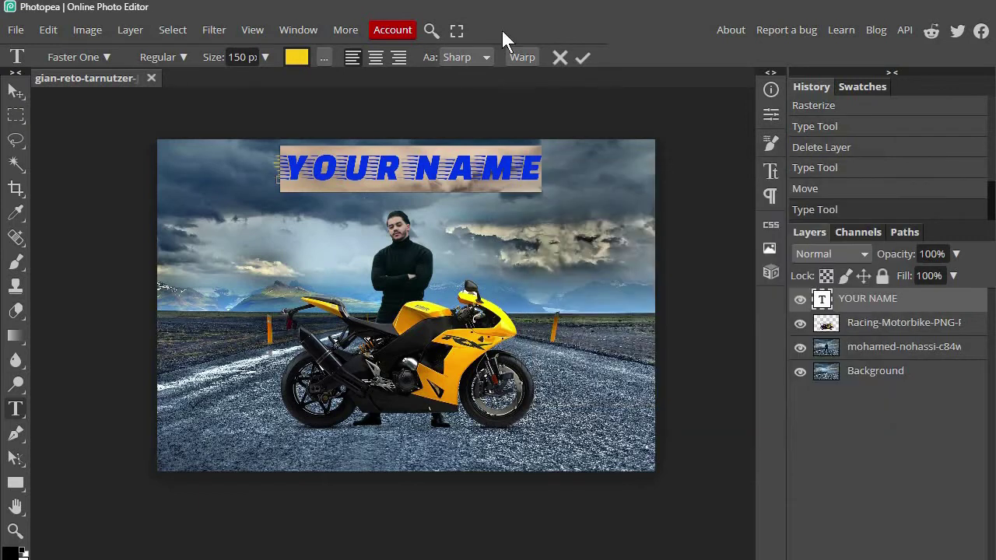
left_click(588, 57)
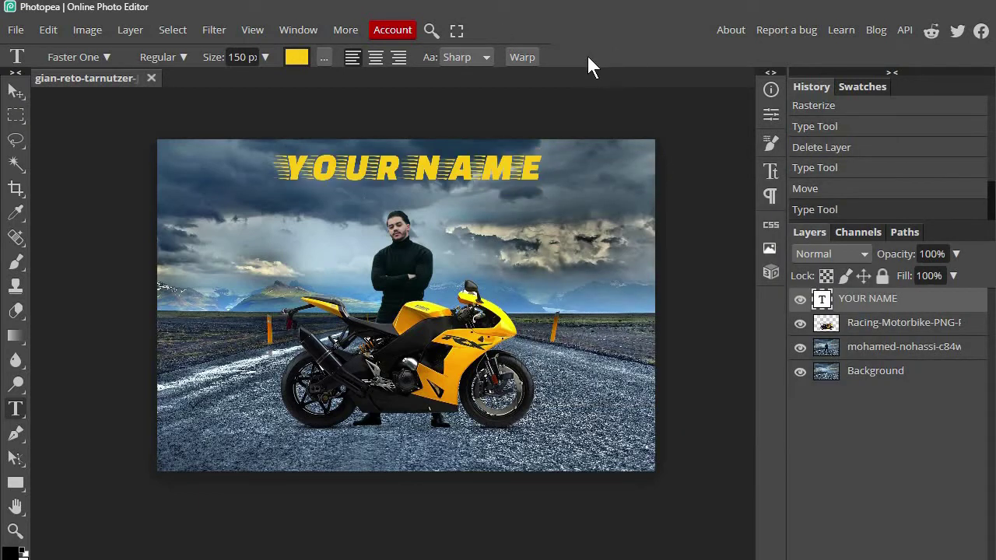
Step: Rename the motorbike layer to Bike and the title layer to Text
right_click(889, 324)
left_click(911, 334)
double_click(910, 323)
type("Bike")
key("Return")
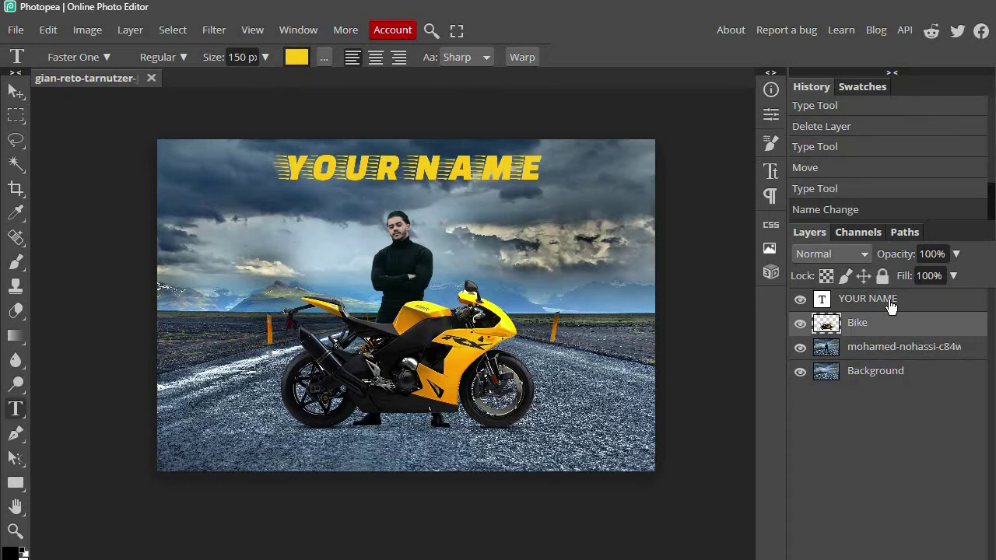
double_click(890, 302)
type("Text")
key("Return")
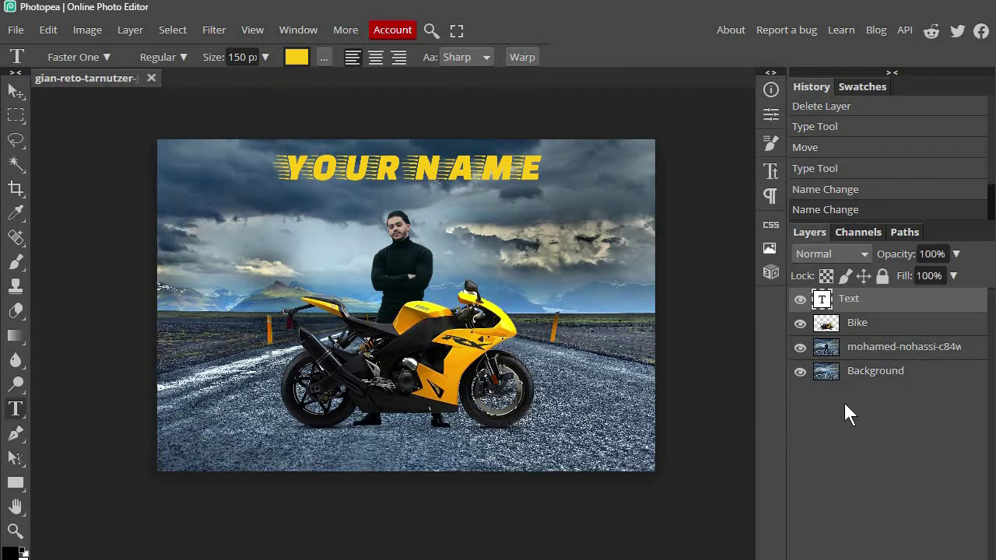
Step: Slide the Bike layer almost entirely off the canvas's left edge
left_click(864, 324)
key("v")
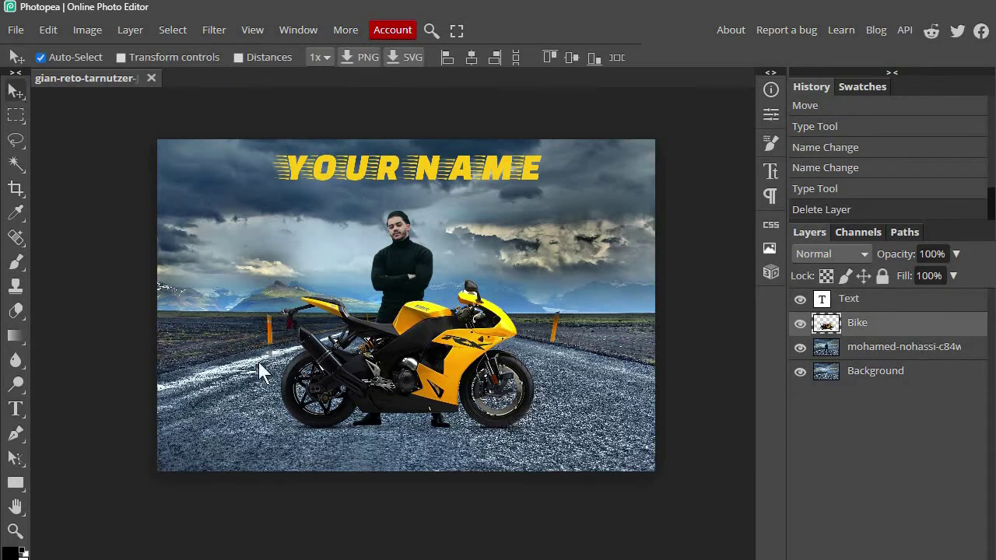
left_click_drag(421, 340, 67, 313)
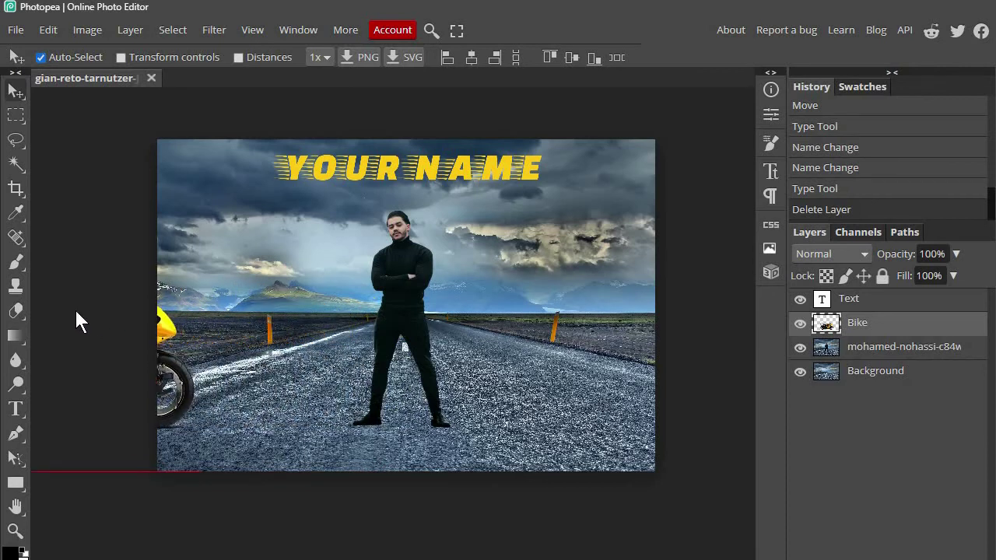
left_click_drag(66, 313, 62, 313)
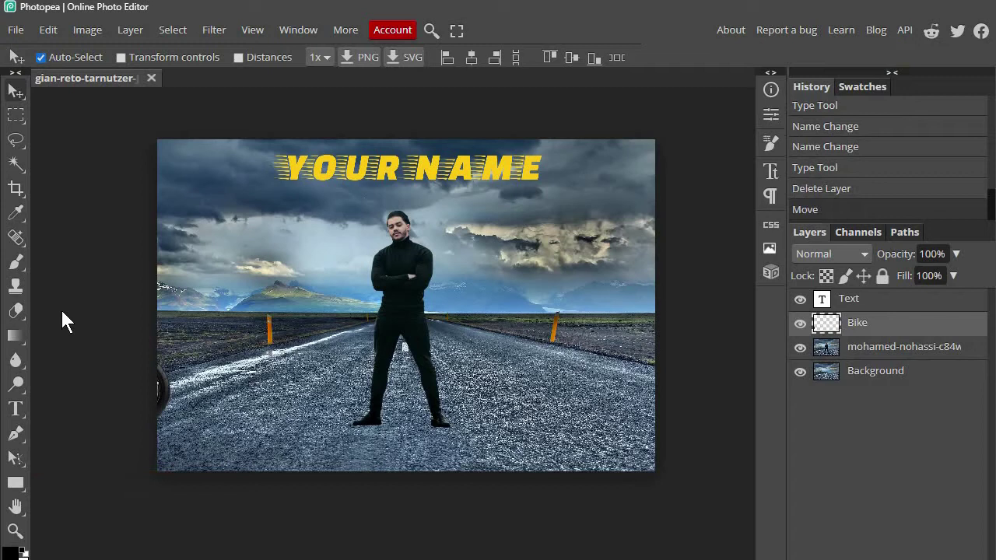
left_click(850, 304)
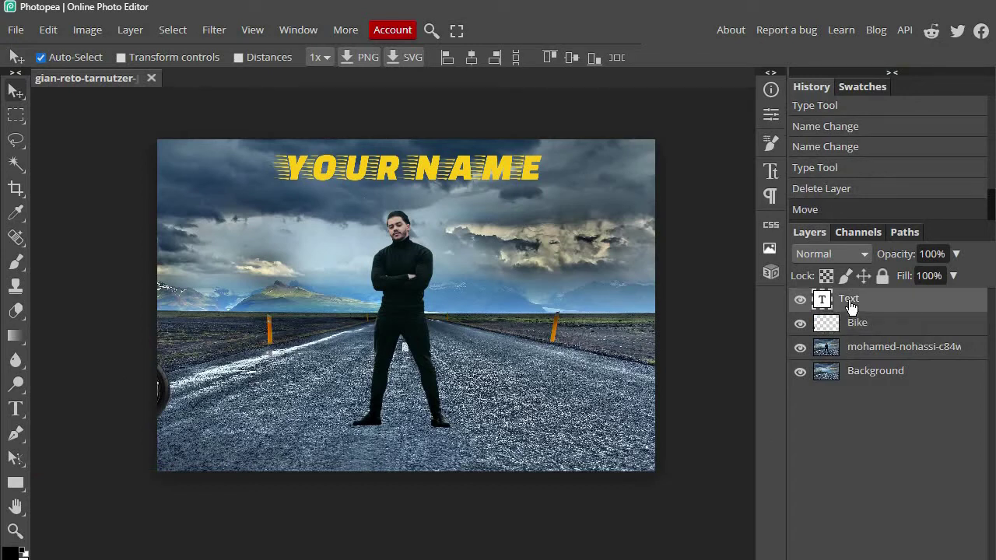
Step: Warp the YOUR NAME title with a horizontal Flag style at 10% bend
left_click(16, 411)
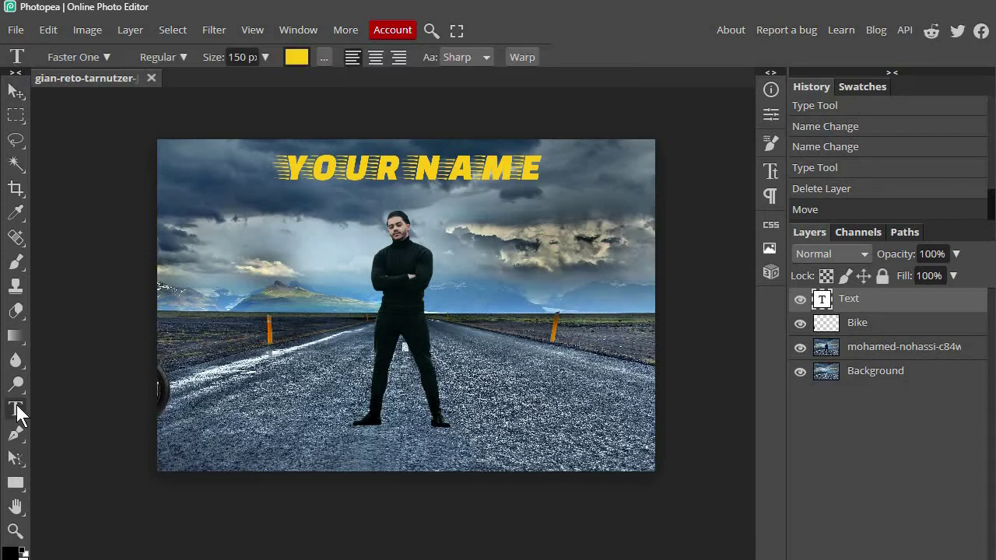
left_click(519, 57)
left_click_drag(194, 156, 704, 171)
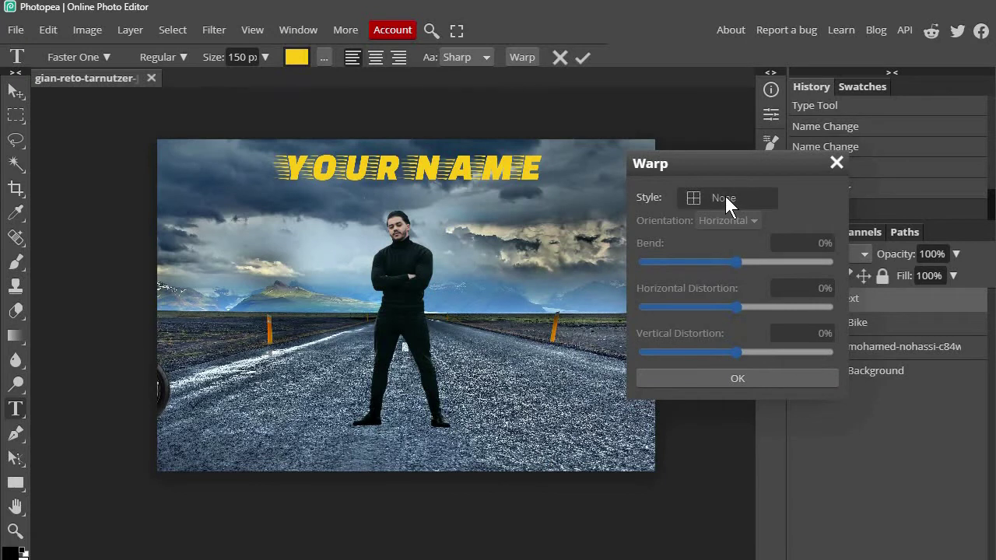
left_click(725, 197)
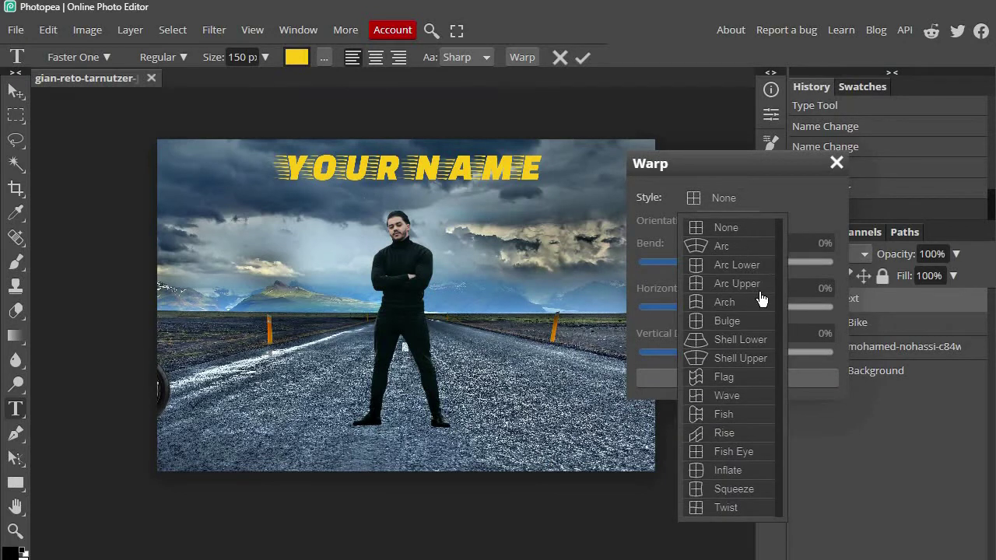
left_click(724, 378)
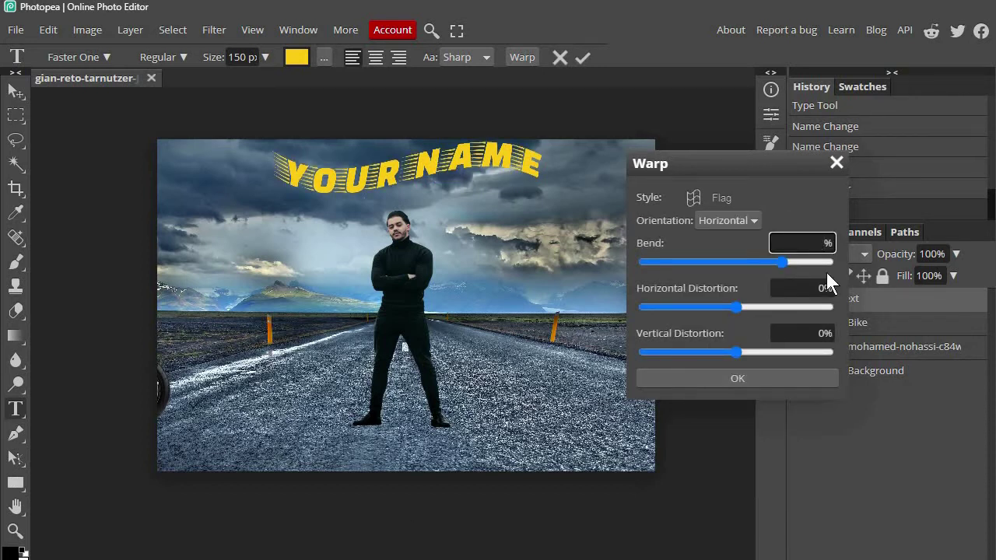
left_click(802, 242)
type("10")
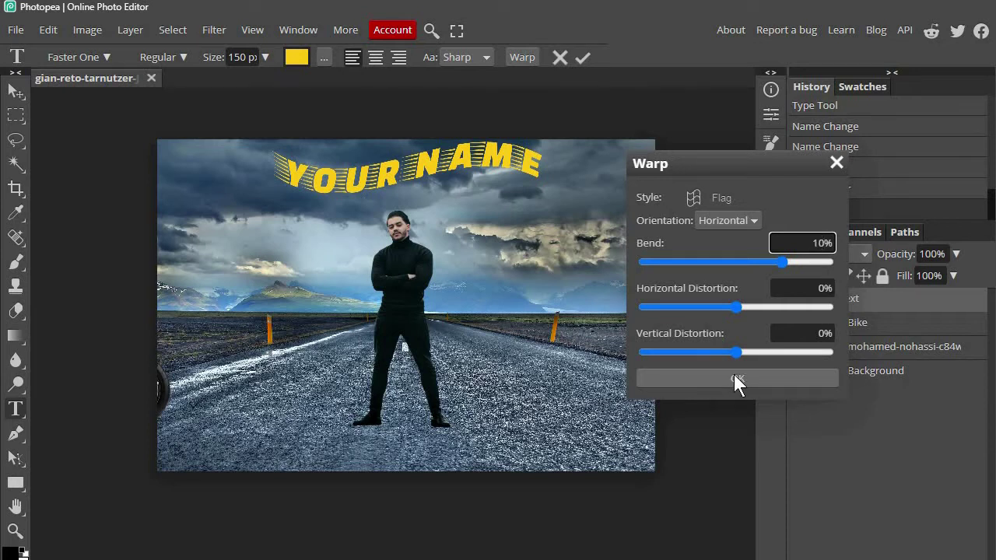
left_click(733, 374)
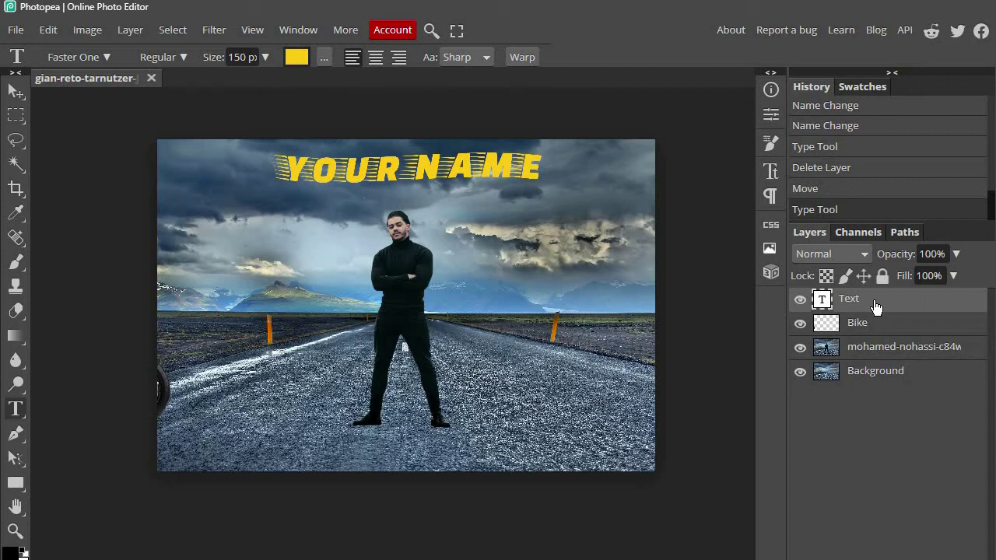
left_click(877, 326, "shift")
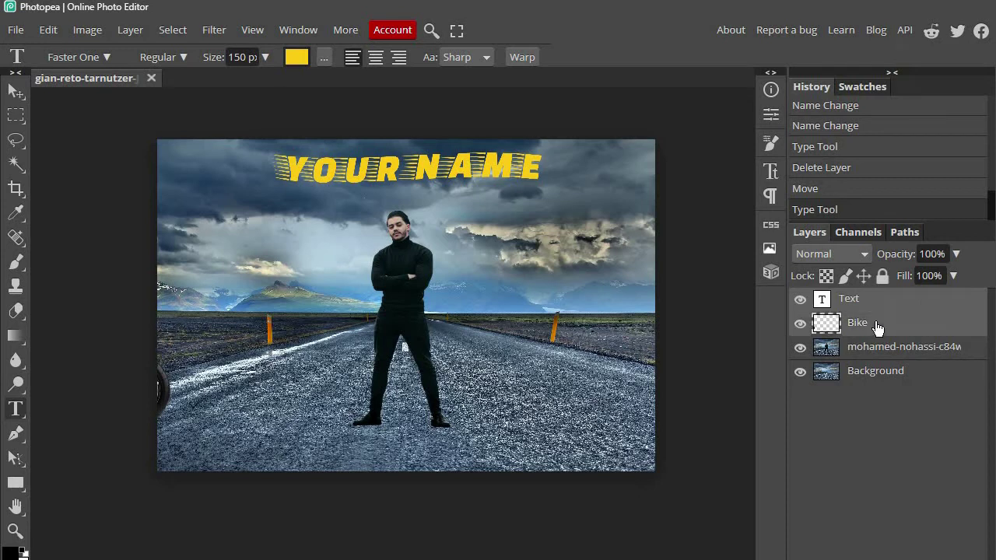
Step: Duplicate the Text and Bike layers and slide Bike copy partly in from the left
left_click(126, 29)
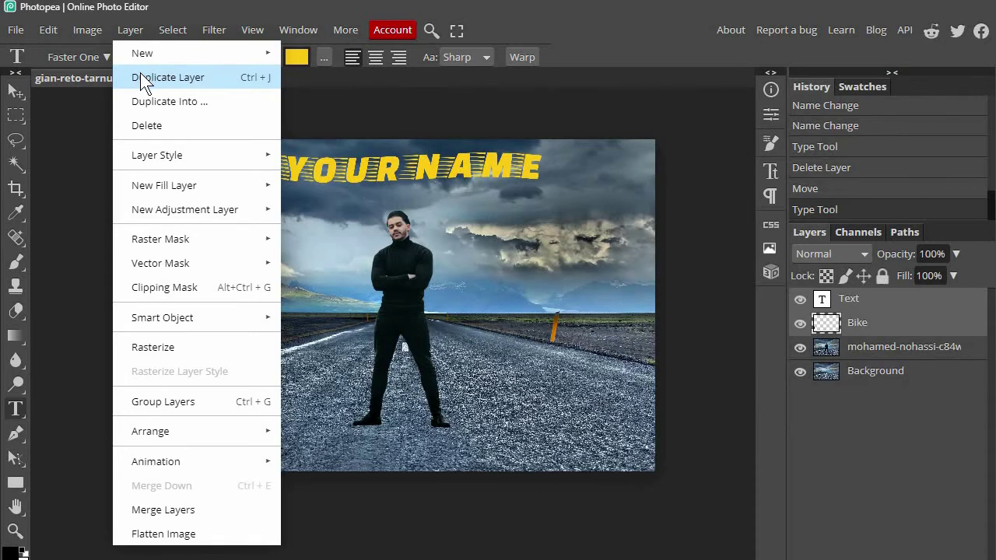
left_click(141, 78)
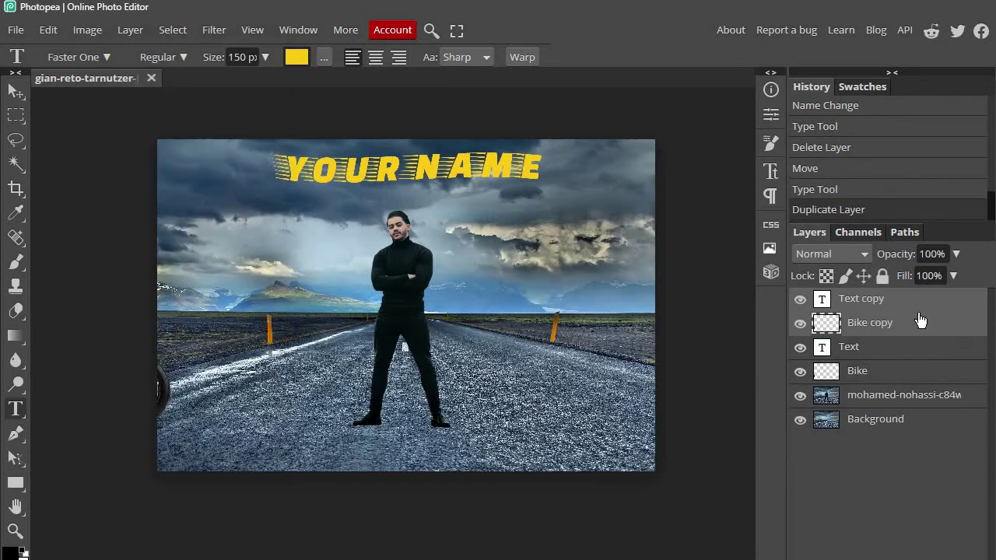
left_click(879, 330)
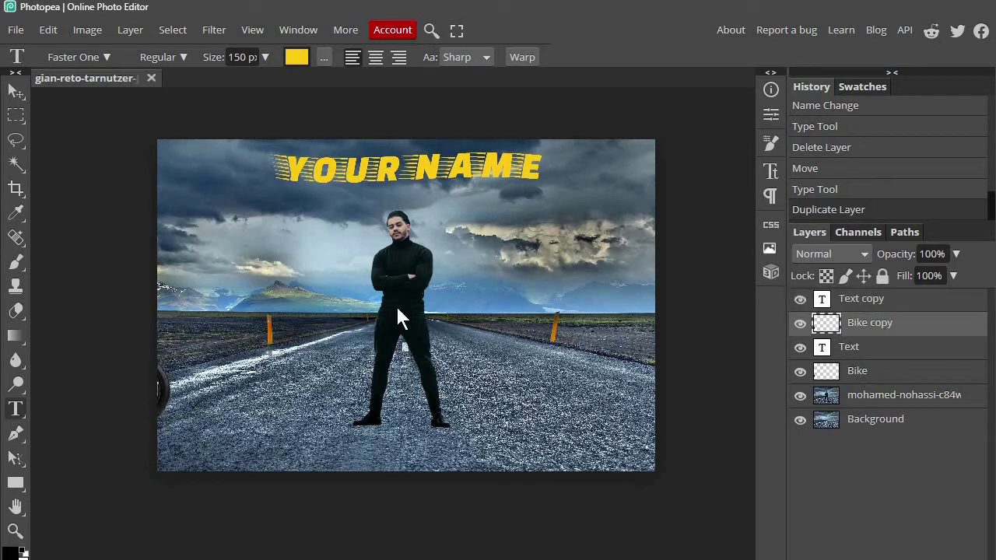
left_click(16, 91)
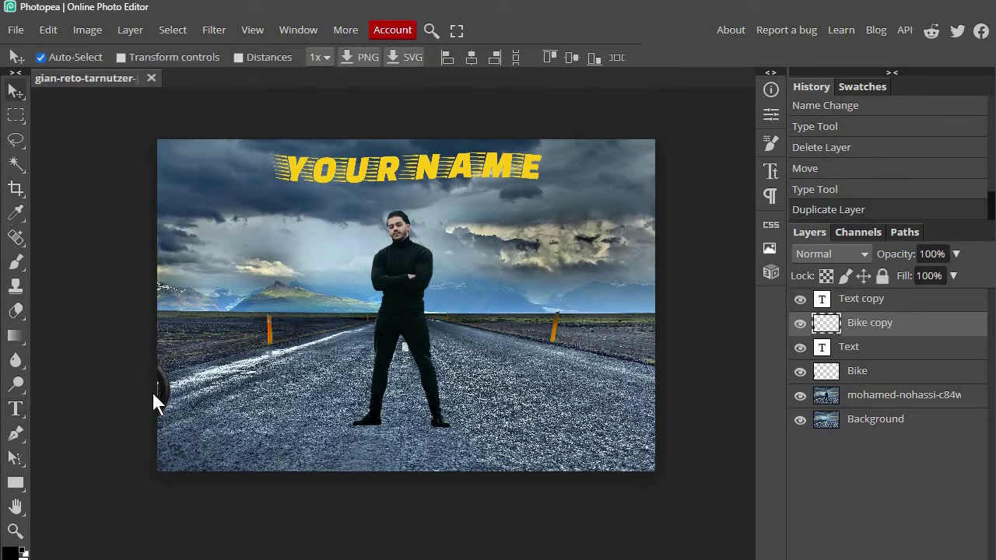
left_click_drag(159, 387, 215, 390)
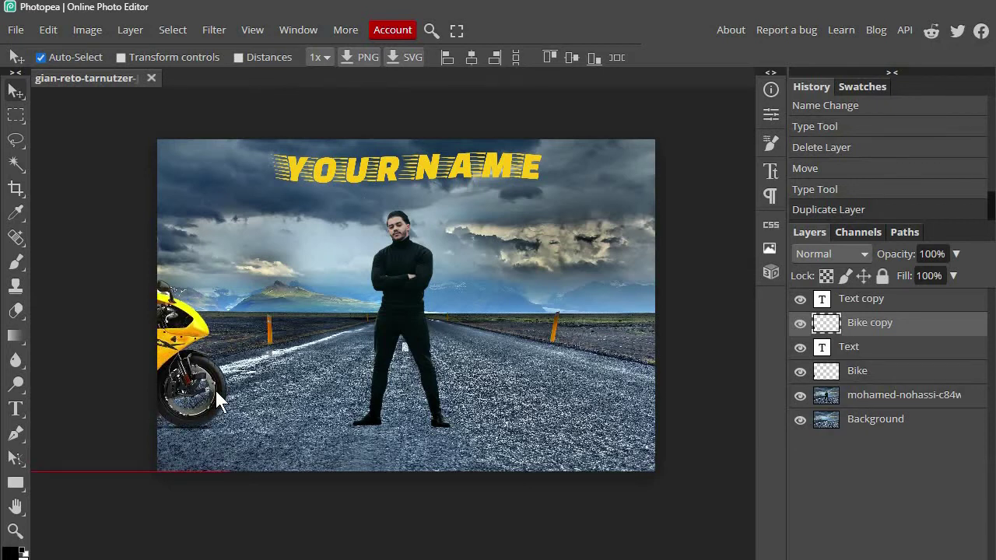
left_click_drag(215, 391, 216, 390)
Step: Set the Text copy title's Flag warp bend to 20%
left_click(865, 301)
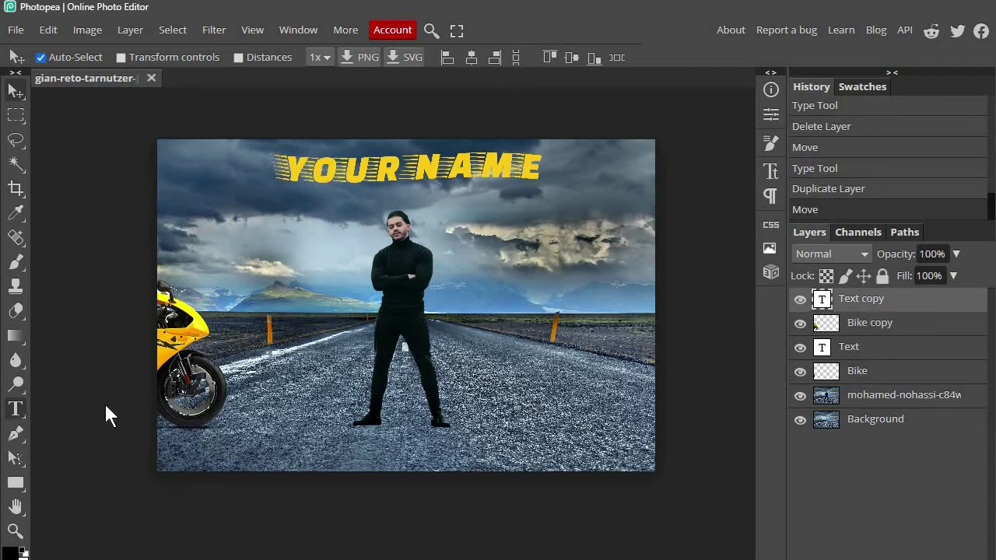
key("t")
left_click(525, 57)
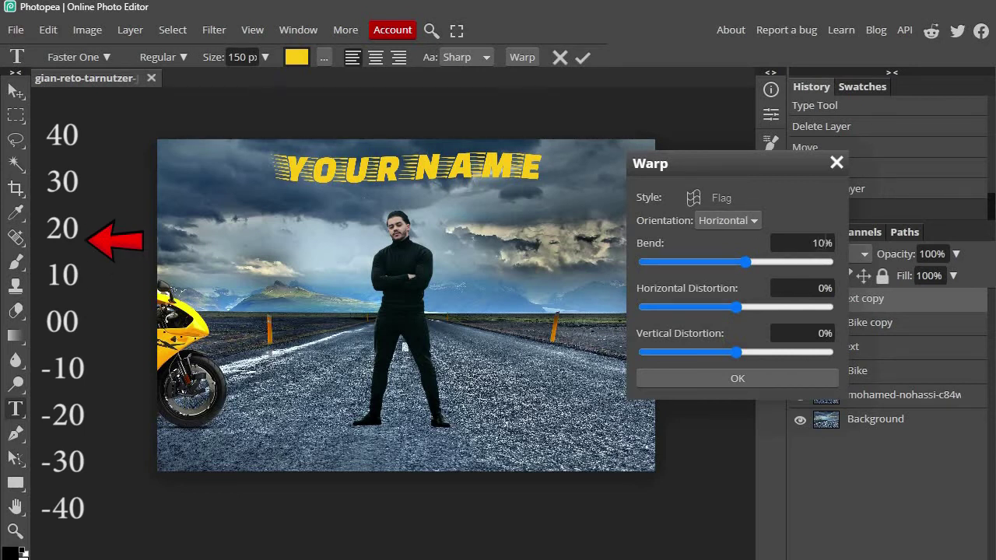
left_click(795, 243)
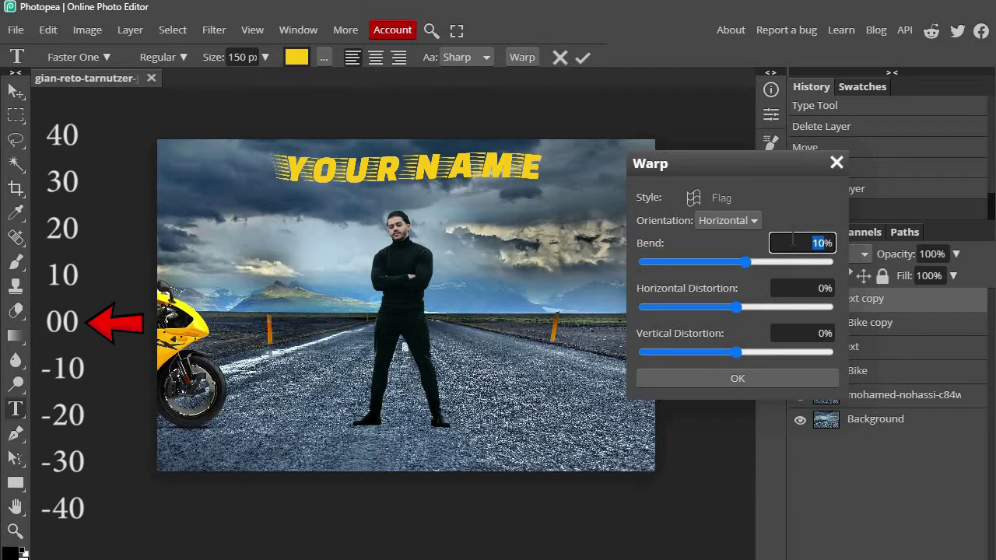
type("20")
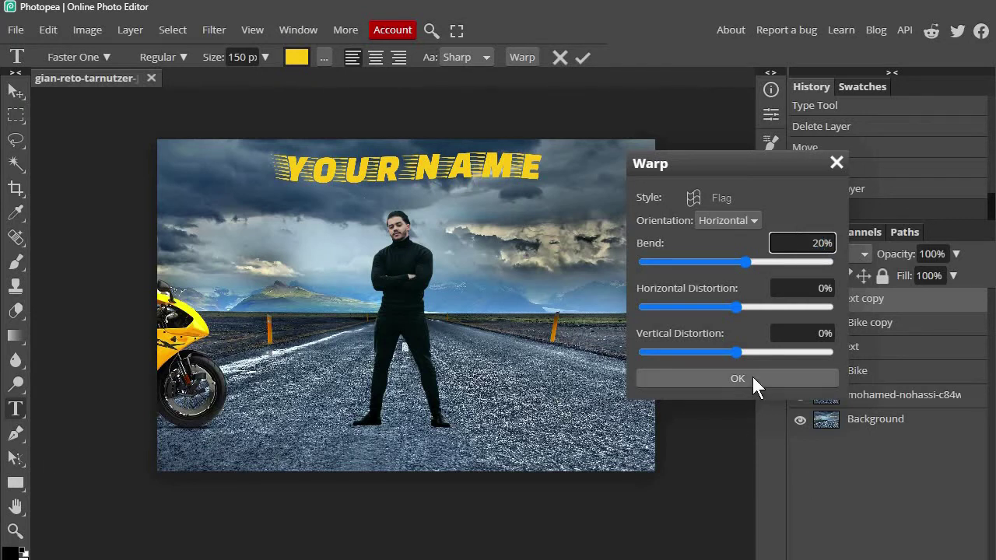
left_click(752, 378)
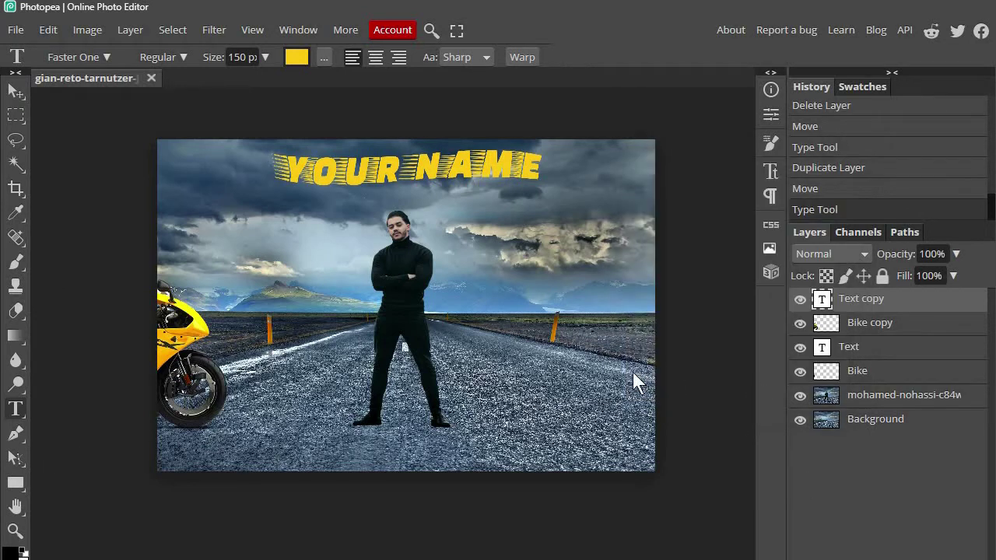
Step: Duplicate Text copy and Bike copy, moving Bike copy 2 further right onto the road
left_click(863, 327, "shift")
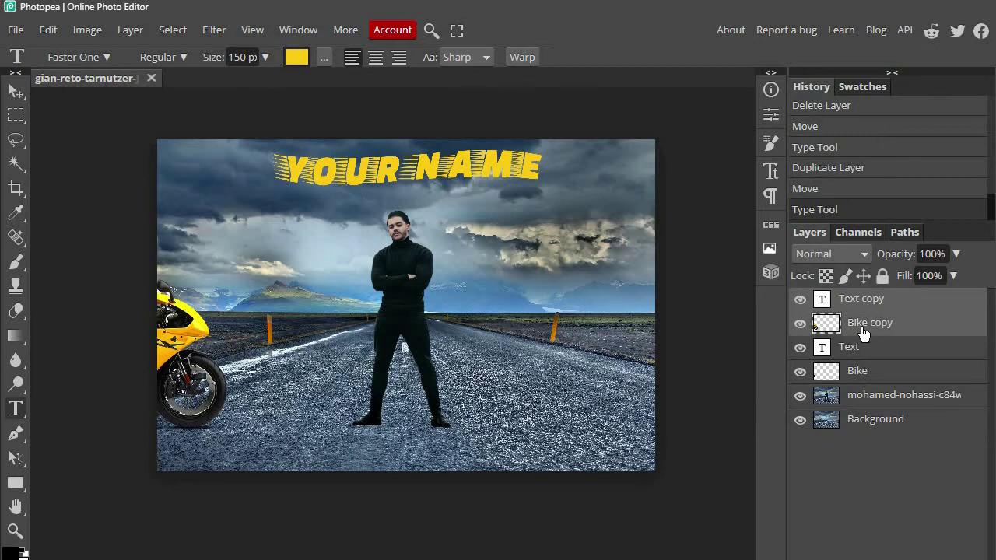
left_click(134, 30)
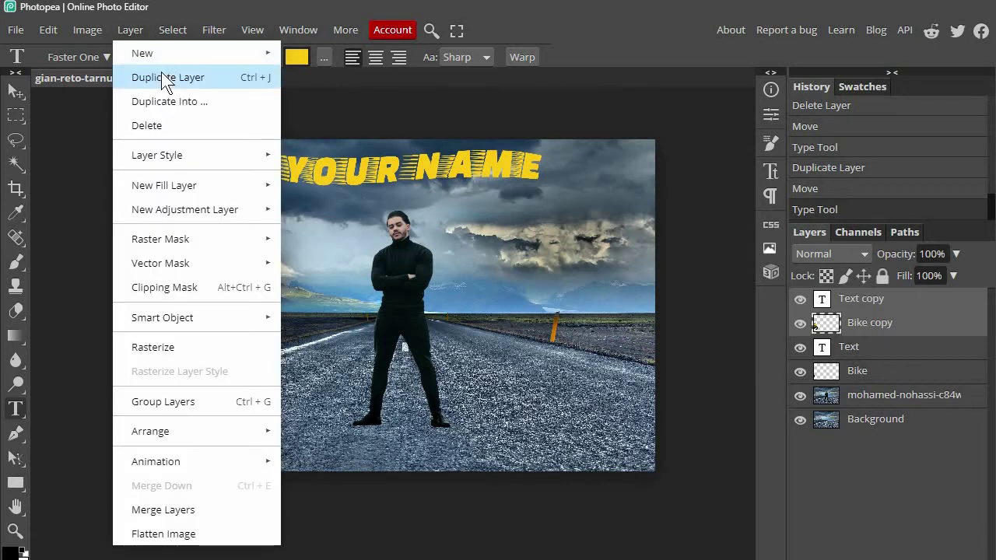
left_click(165, 78)
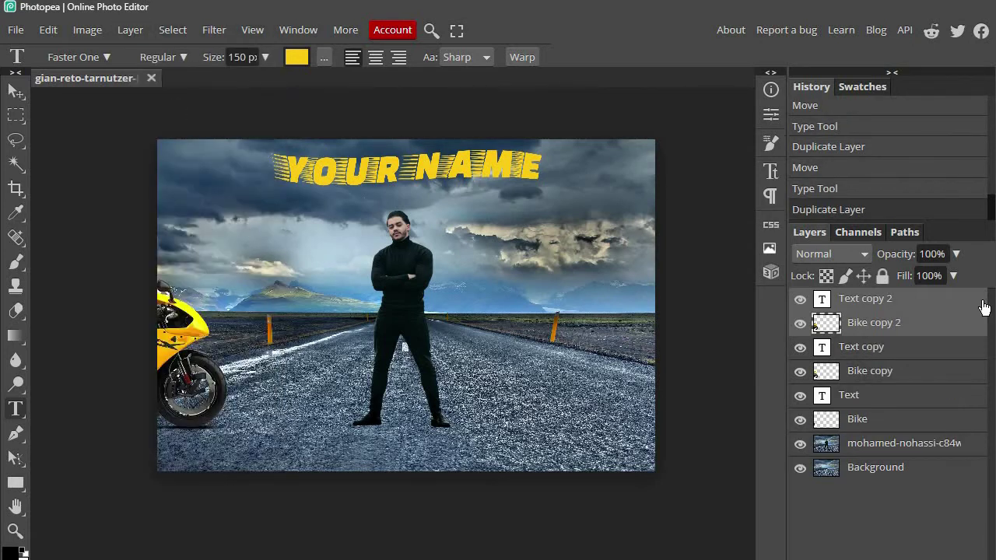
left_click(861, 331)
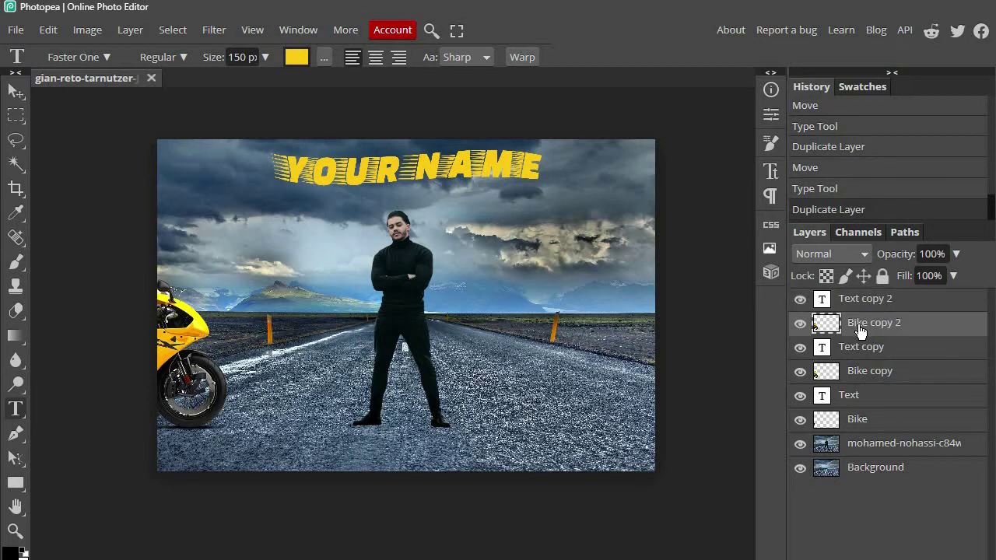
key("v")
mouse_move(197, 330)
left_mouse_down()
mouse_move(228, 339)
mouse_move(216, 342)
left_mouse_up()
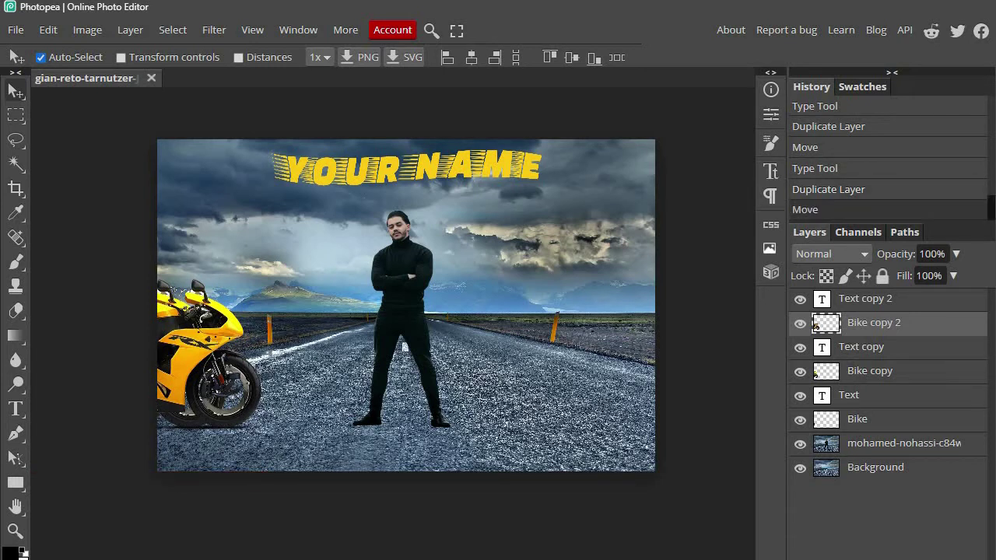
Step: Flag-warp the Text copy 2 title at 30% bend
left_click(858, 302)
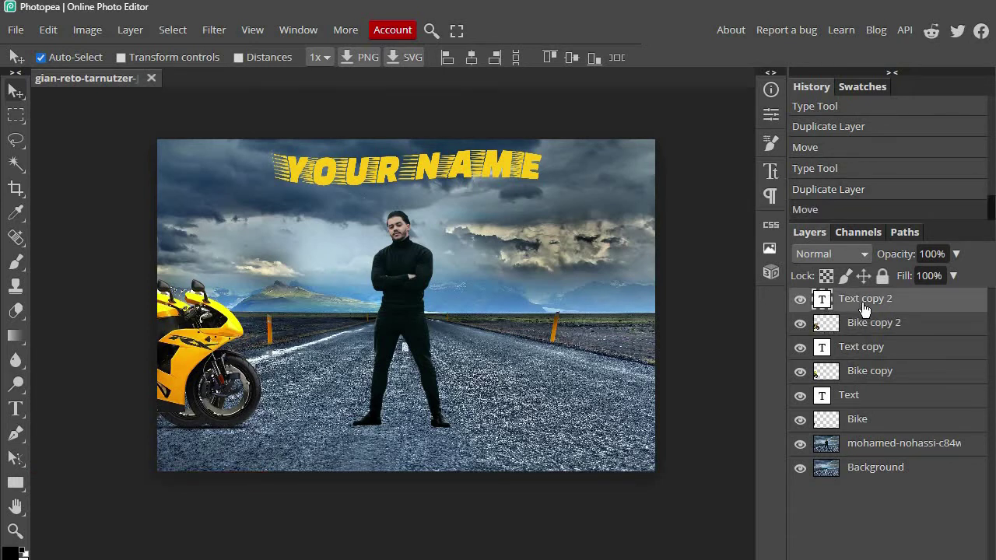
key("t")
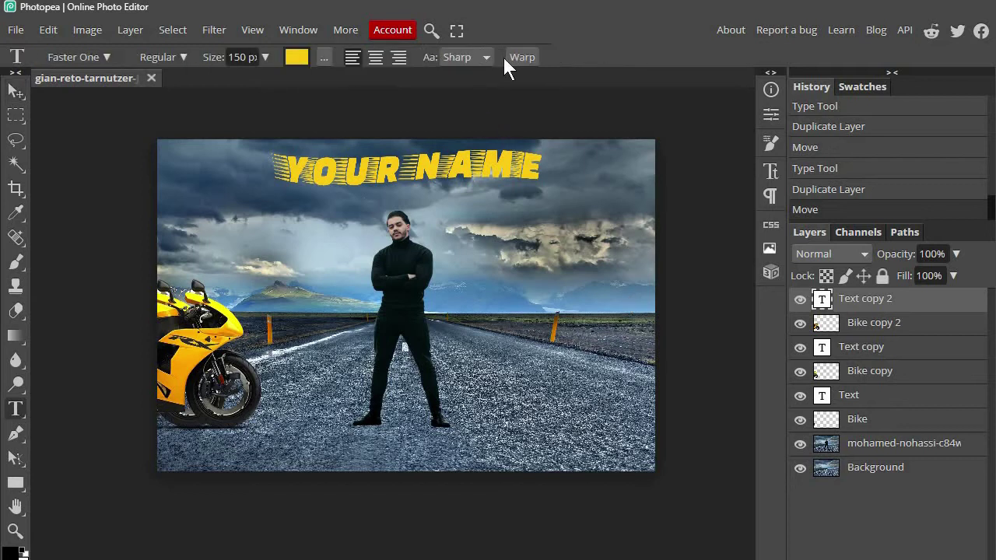
left_click(525, 57)
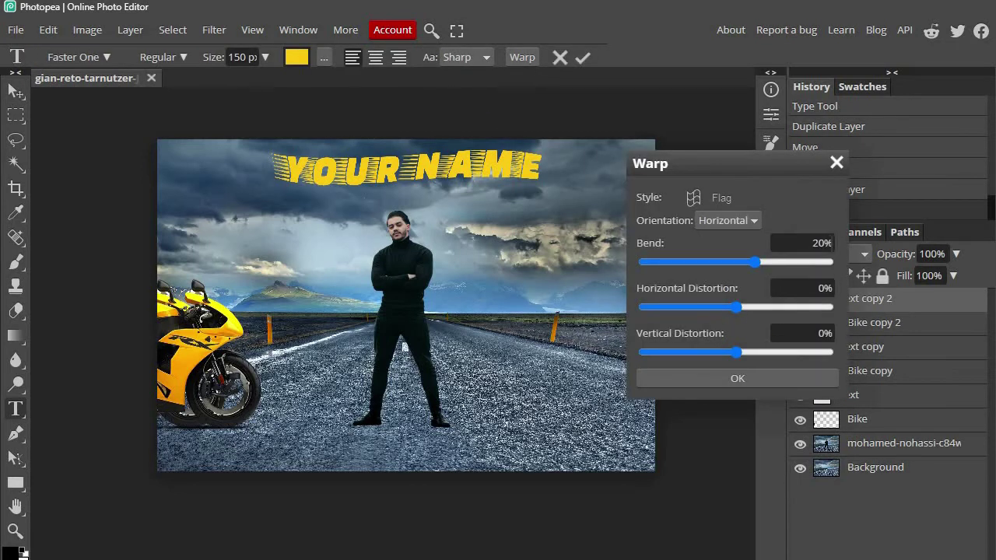
left_click(817, 243)
type("30")
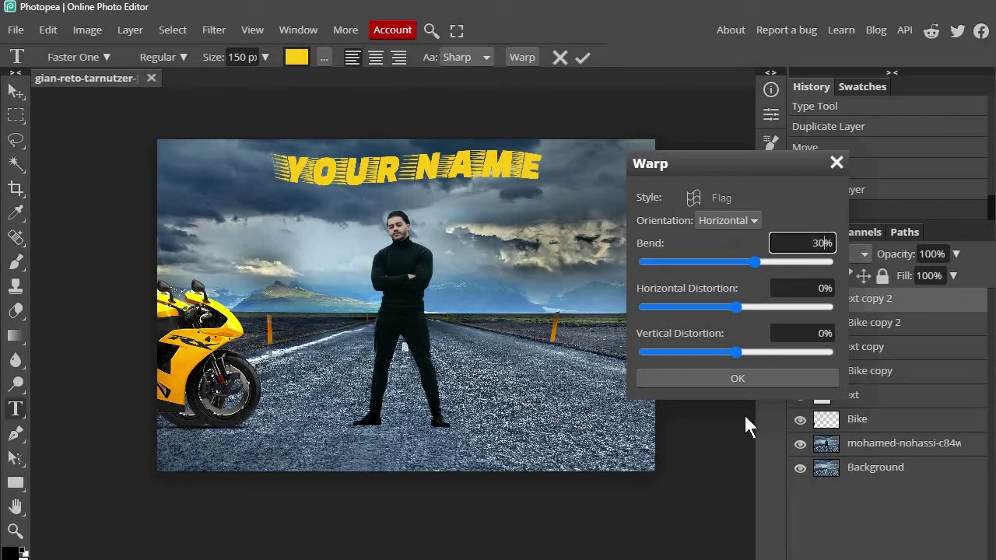
left_click(743, 375)
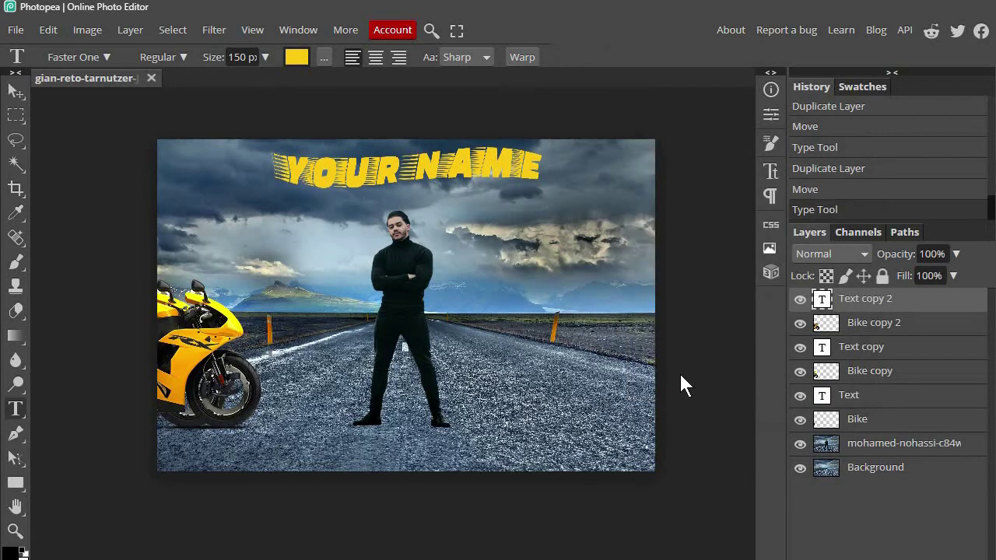
Step: Duplicate Text copy 2 and Bike copy 2, and move Bike copy 3 further along the road
left_click(869, 330, "shift")
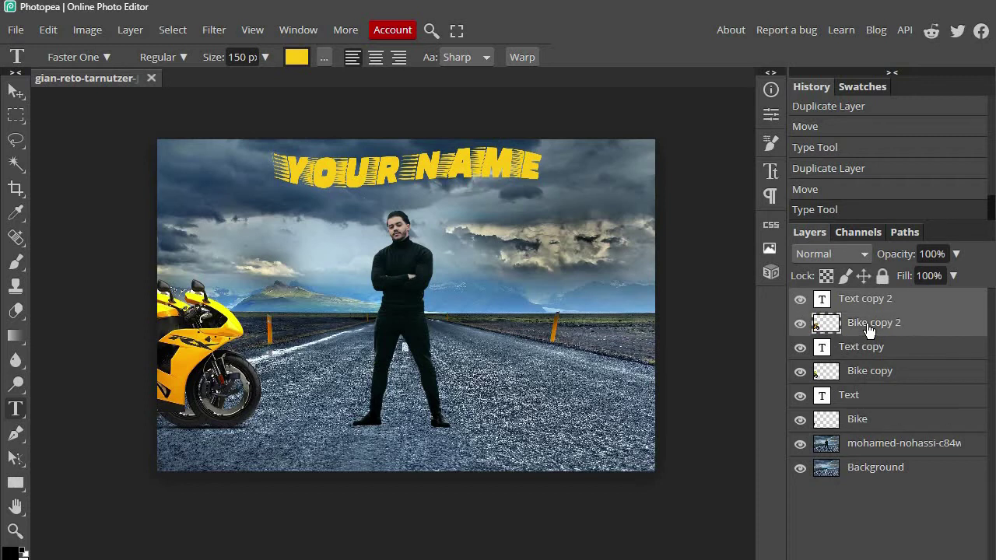
key("ctrl+j")
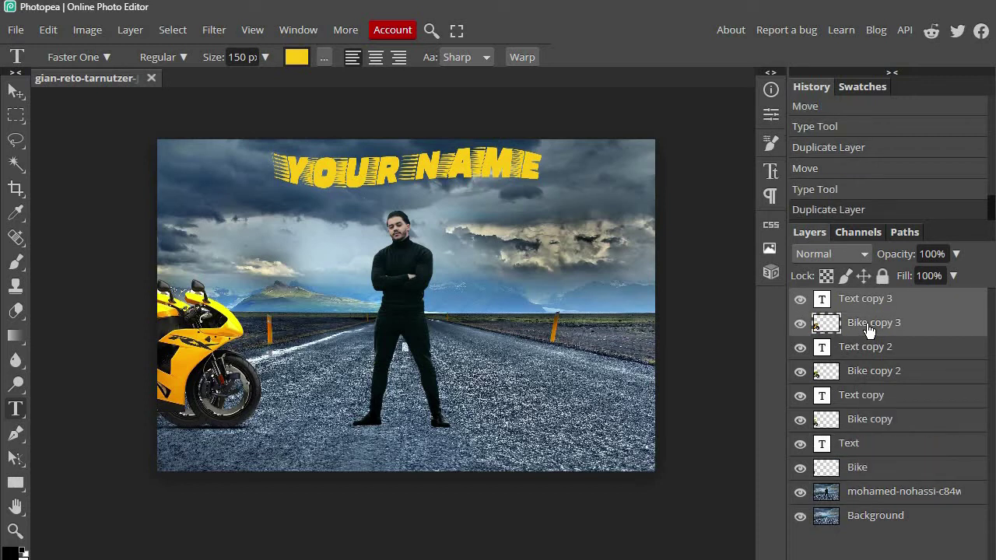
left_click(869, 331)
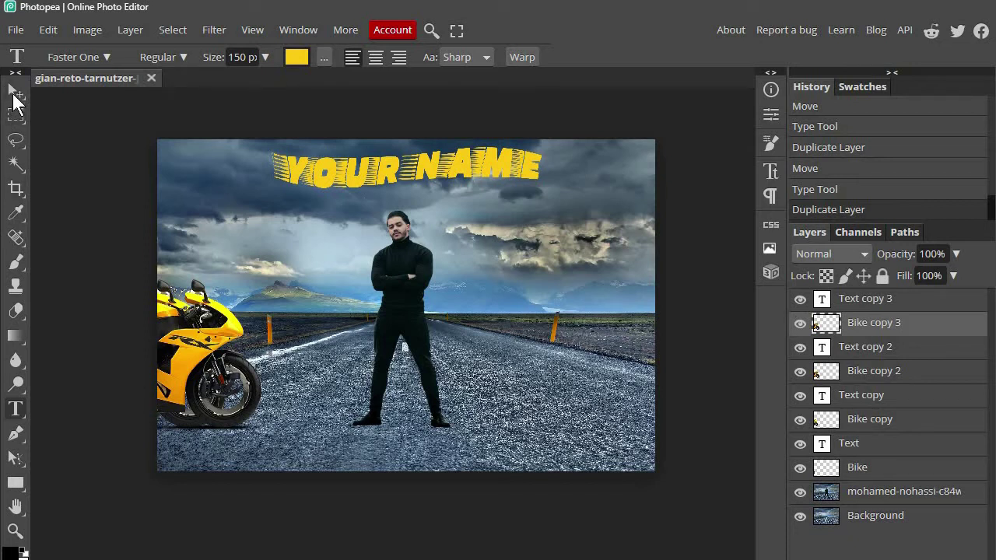
left_click(15, 91)
left_click_drag(147, 318, 230, 360)
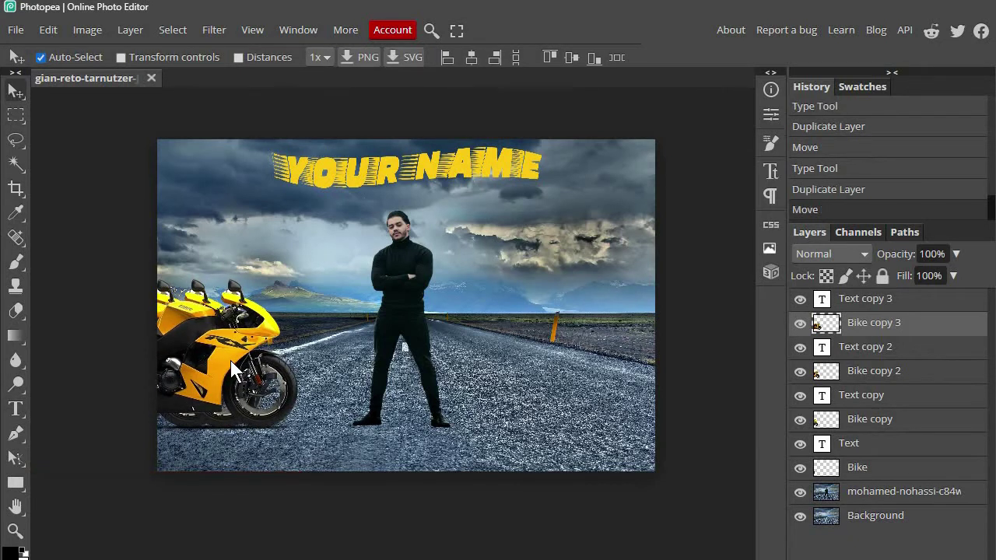
Step: Lower the flag warp bend on the Text copy 3 title
left_click(880, 306)
left_click(16, 408)
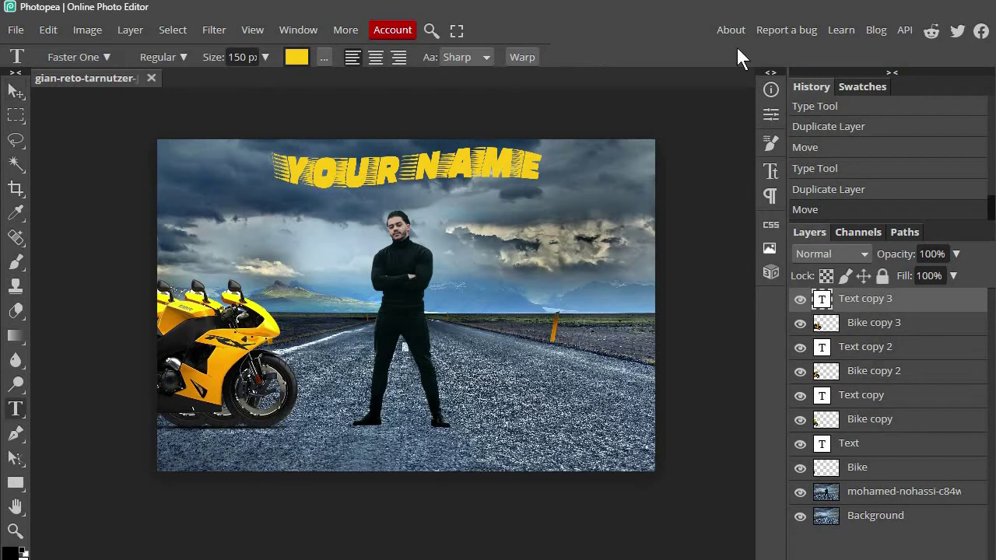
left_click(522, 57)
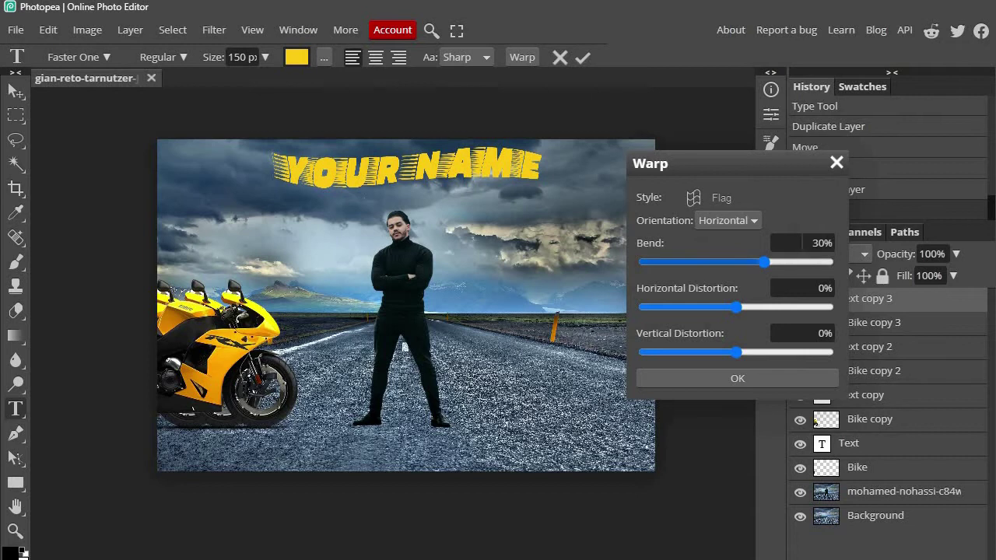
left_click(817, 243)
type("40")
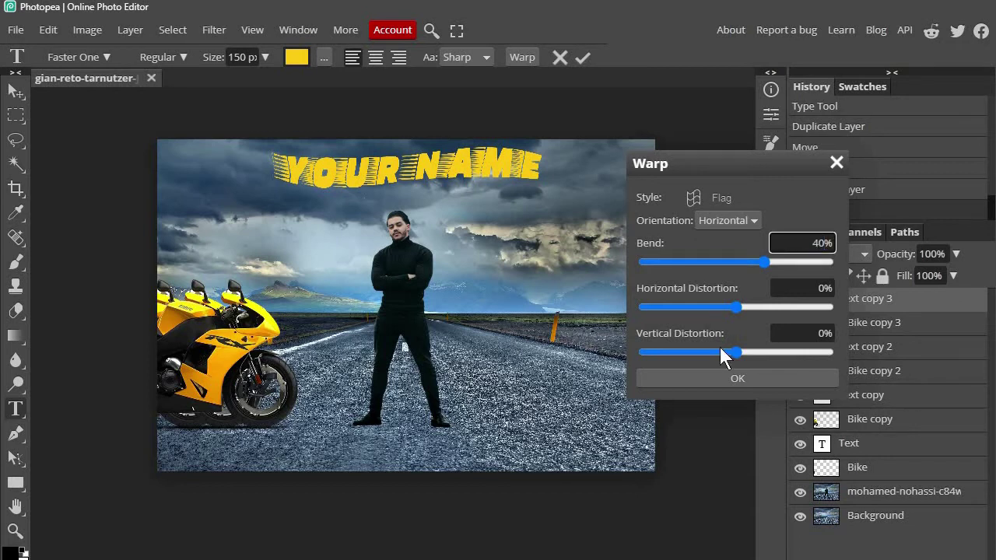
left_click(749, 375)
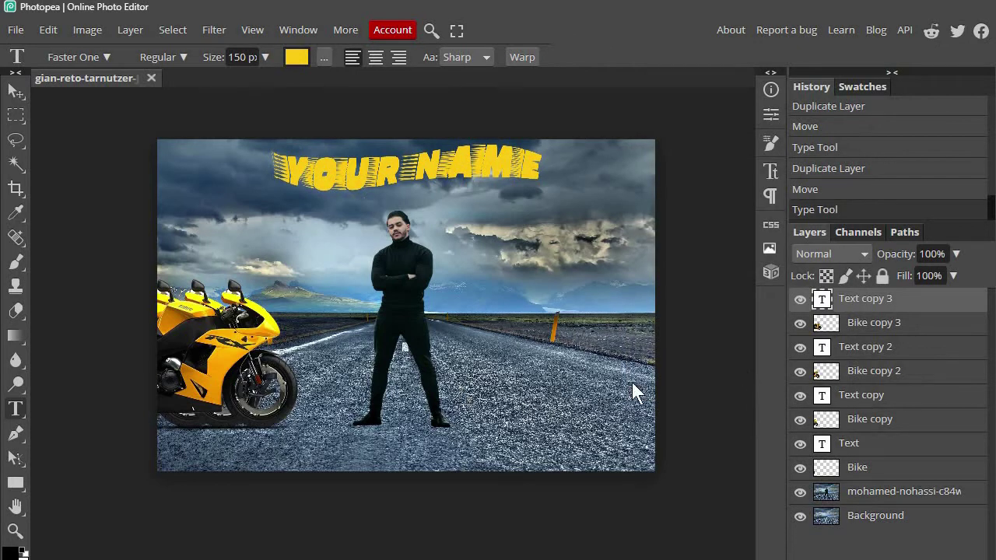
Step: Make copy 4 of the title and bike, nudging the bike right and reapplying the flag warp
left_click(851, 322, "shift")
key("ctrl+j")
key("v")
left_click_drag(241, 362, 278, 362)
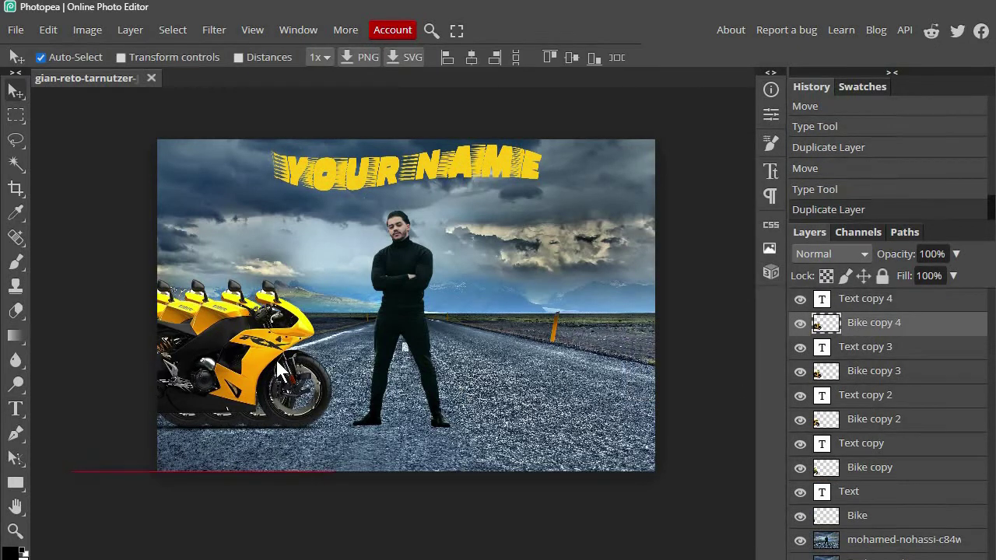
left_click(845, 301)
key("t")
left_click(522, 57)
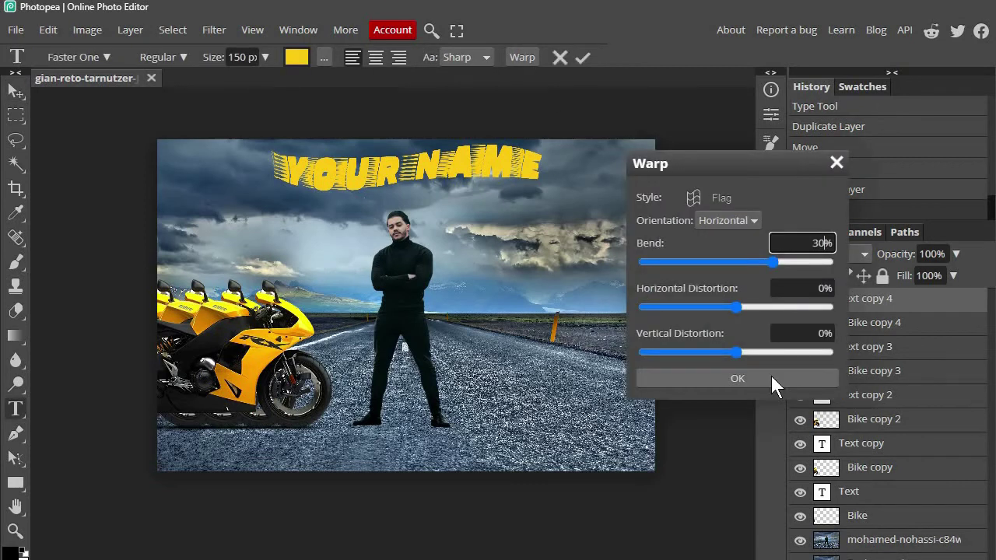
left_click(771, 376)
Step: Make copy 5, shift the bike right and set the title's flag bend to 20%
left_click(851, 322, "shift")
key("ctrl+j")
key("v")
left_click_drag(255, 342, 280, 342)
left_click(845, 300)
key("t")
left_click(522, 57)
type("20")
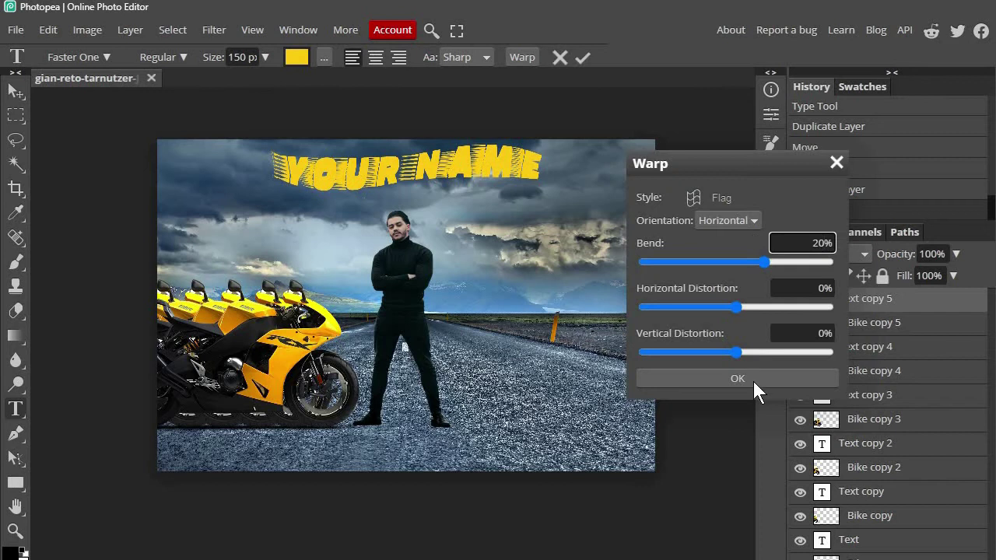
left_click(753, 381)
Step: Make copy 6, shift the bike right and set the title's flag bend to 10%
left_click(879, 322, "shift")
key("ctrl+j")
left_click(16, 91)
left_click_drag(316, 362, 331, 362)
left_click(883, 302)
left_click(16, 408)
left_click(522, 57)
type("10")
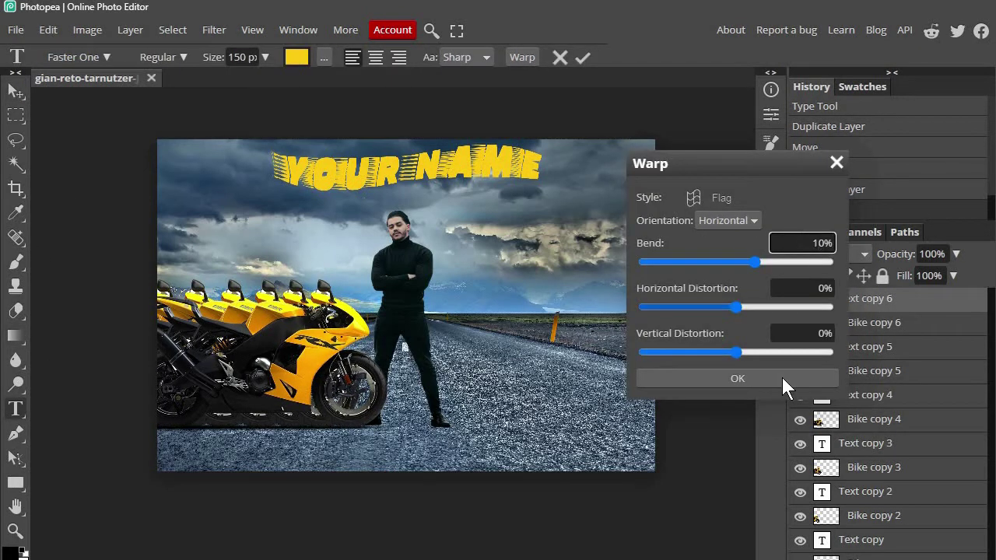
left_click(781, 377)
Step: Make copy 7, cancel a stray empty text layer, shift the bike right and reapply the warp
left_click(867, 322, "shift")
key("ctrl+j")
left_click(343, 366)
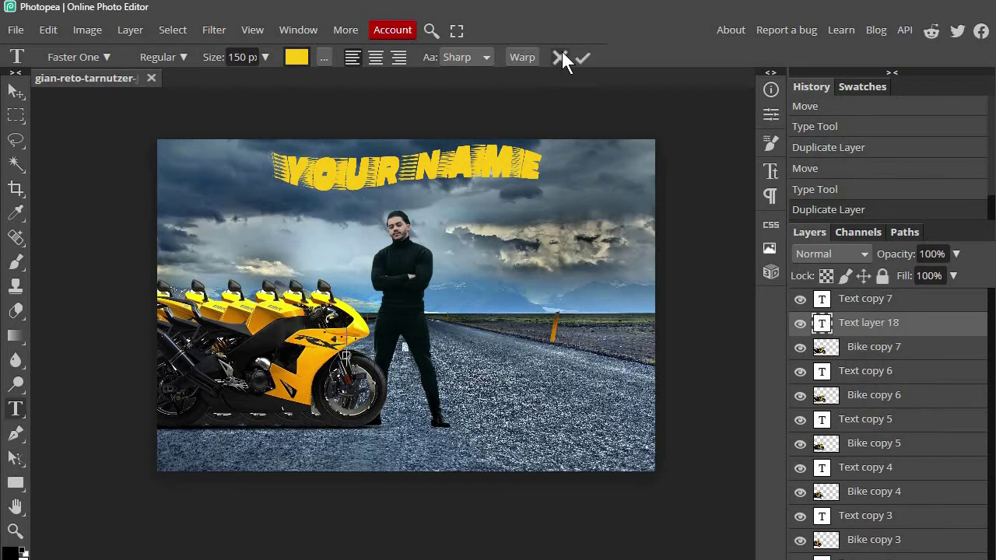
left_click(560, 56)
key("v")
left_click_drag(321, 365, 356, 365)
left_click(868, 298)
left_click(15, 408)
left_click(522, 57)
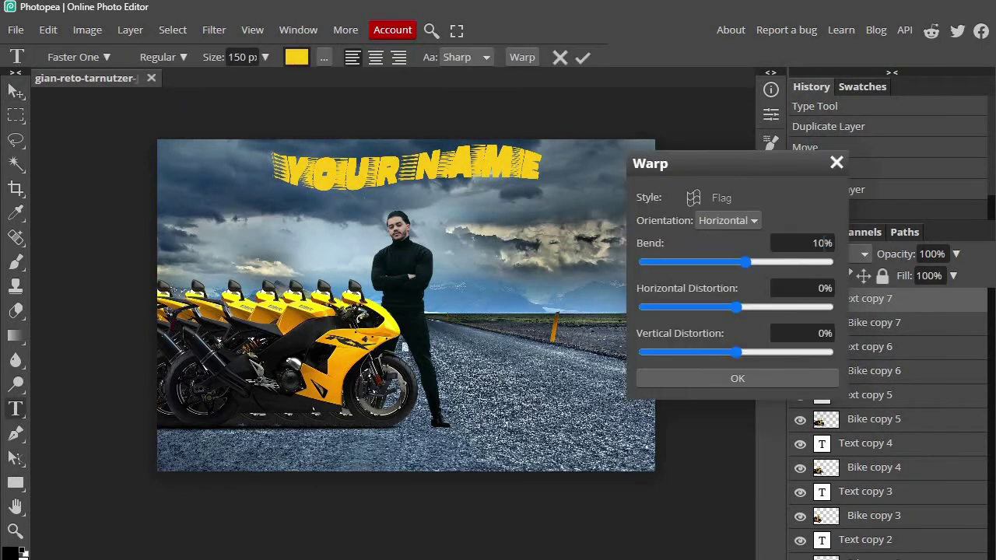
left_click(738, 378)
Step: Duplicate the title and bike to copy 8 and select the new bike copy alone
left_click(879, 322, "shift")
key("ctrl+j")
left_click(887, 325)
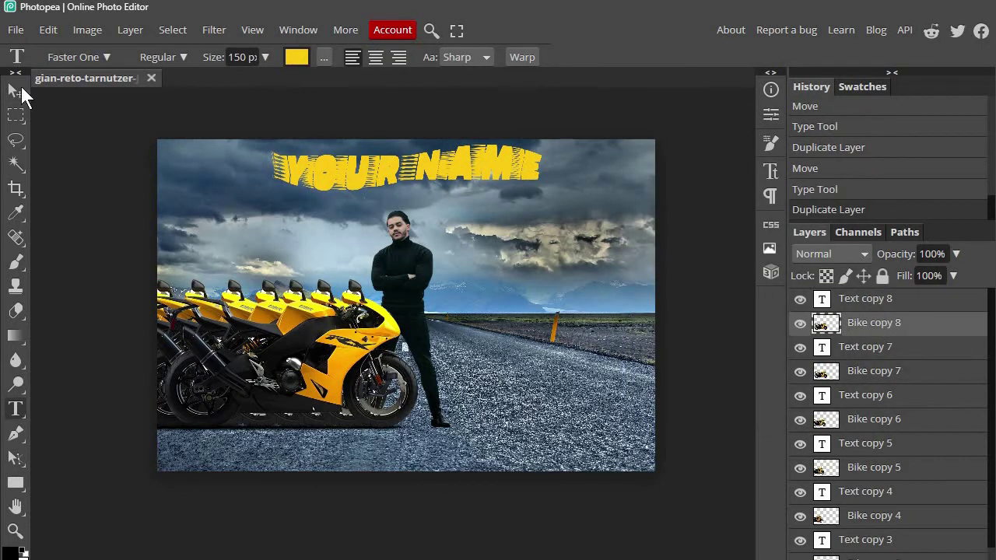
Step: Shift Bike copy 8 about 50px right and set its title's flag bend to 10%
left_click(17, 91)
left_click_drag(335, 354, 373, 355)
left_click(863, 299)
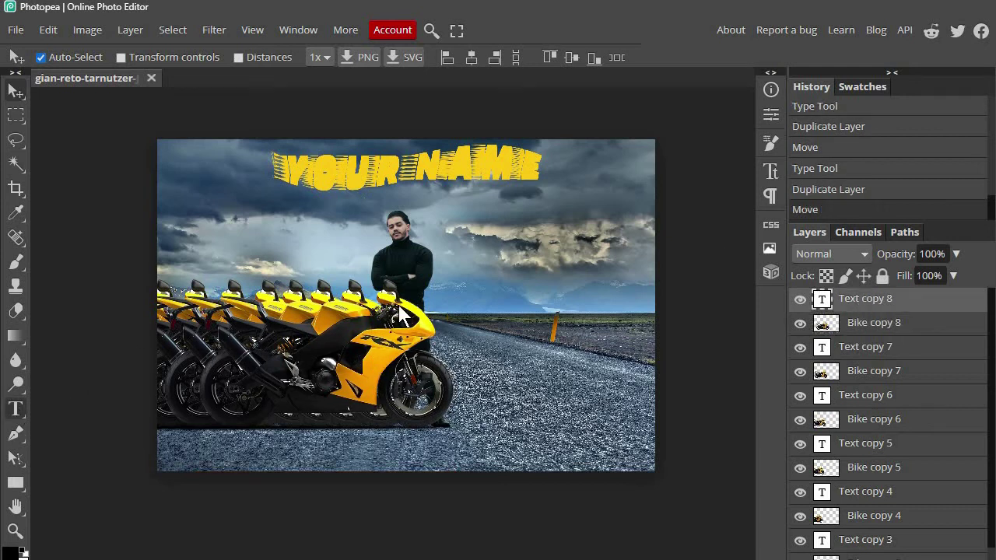
left_click(16, 407)
left_click(522, 57)
left_click(814, 241)
type("10")
left_click(736, 378)
Step: Make the next title-and-bike copy, bike about 40px right, title flag bend 12
key("shift+alt+bracketleft")
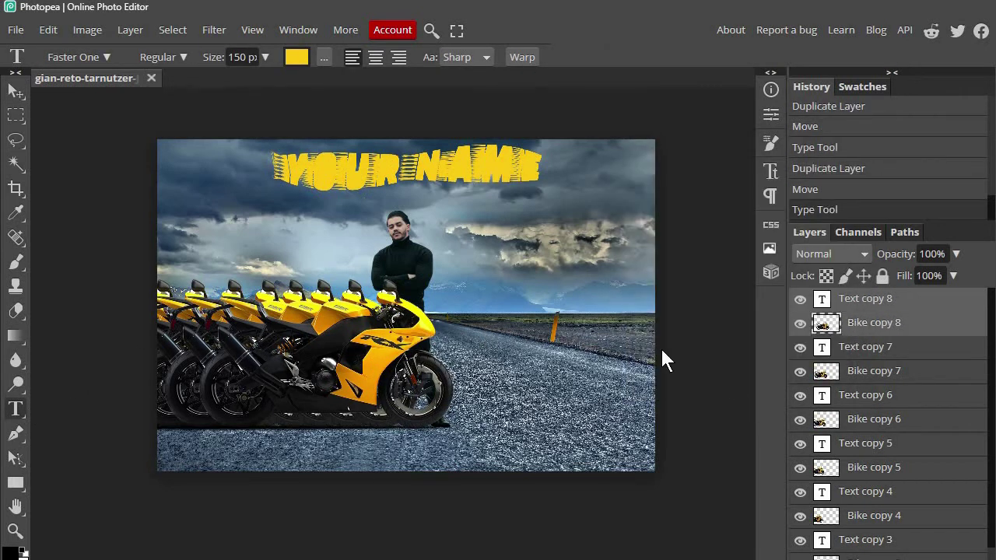
key("ctrl+j")
key("v")
left_click_drag(381, 358, 412, 358)
left_click(863, 299)
key("t")
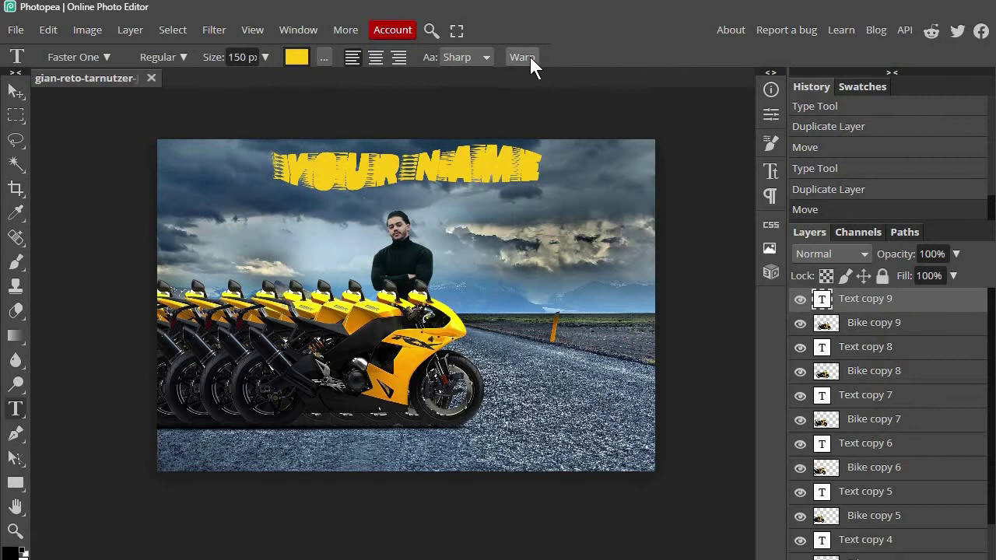
left_click(522, 57)
left_click(813, 240)
type("12")
left_click(765, 380)
Step: Make another copy, shifting the bike about 35px right and reapplying the title warp
key("shift+alt+bracketleft")
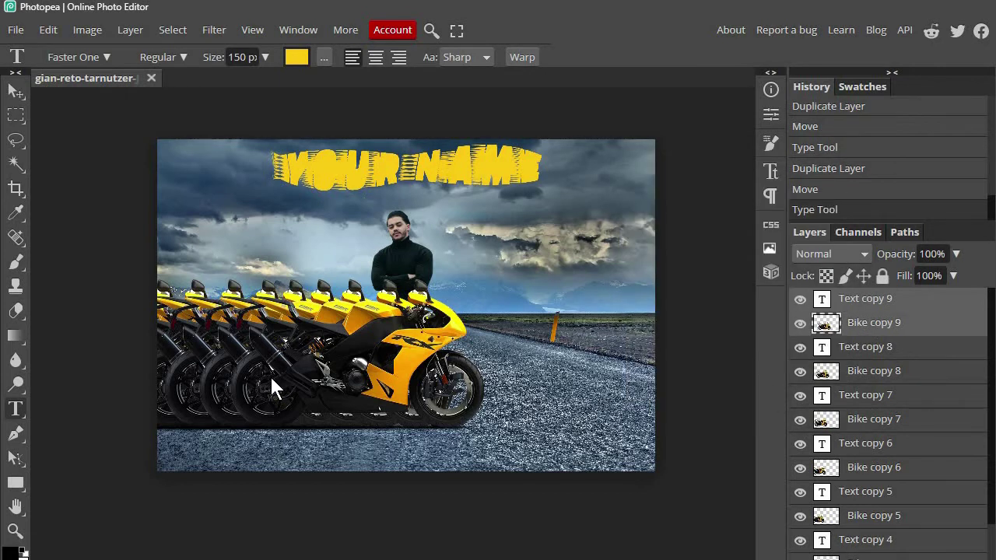
key("ctrl+j")
key("v")
left_click_drag(393, 366, 424, 367)
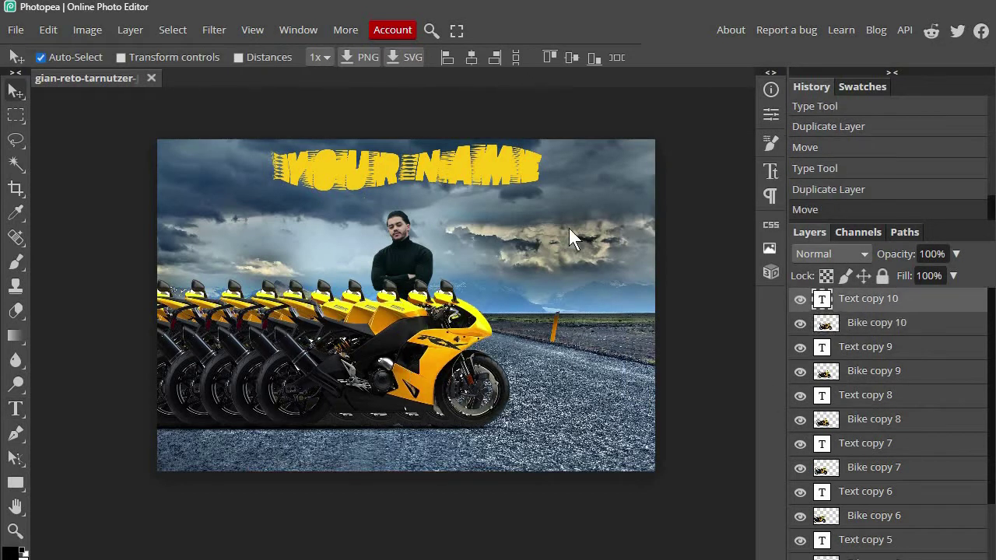
key("t")
left_click(522, 57)
left_click(819, 242)
left_click(747, 379)
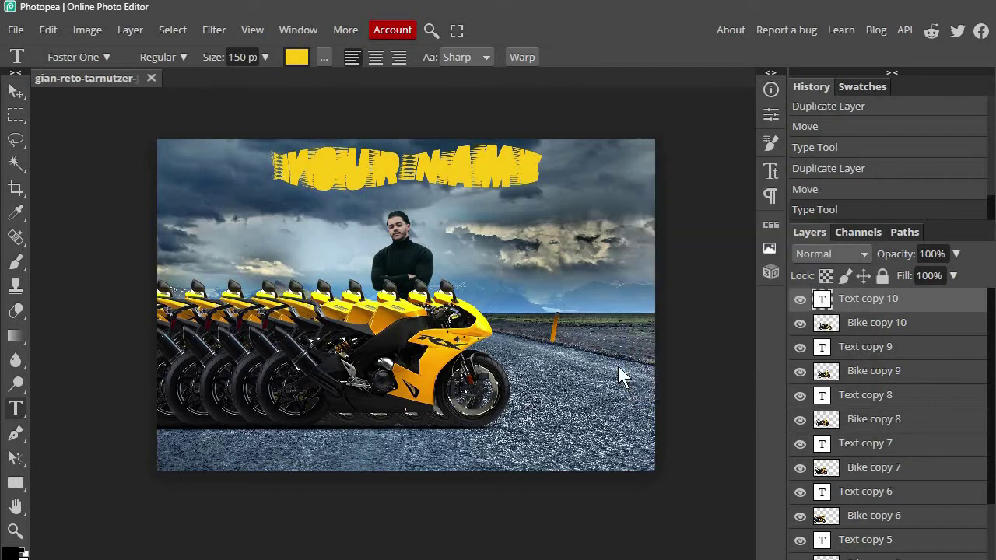
Step: Make another copy, bike about 25px right, with a negative flag bend on the title
key("shift+alt+bracketleft")
key("ctrl+j")
key("v")
left_click_drag(430, 350, 450, 350)
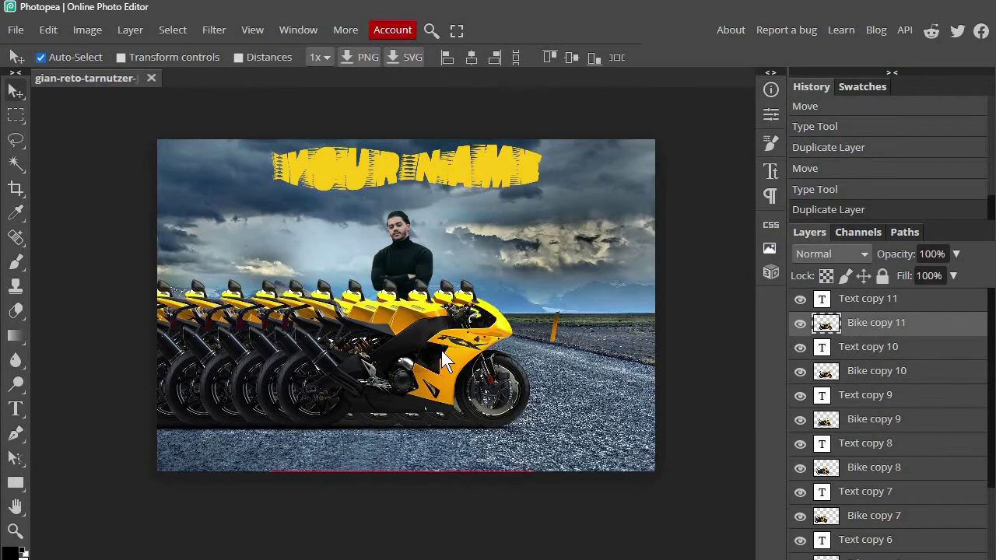
key("alt+bracketright")
left_click(15, 408)
left_click(522, 56)
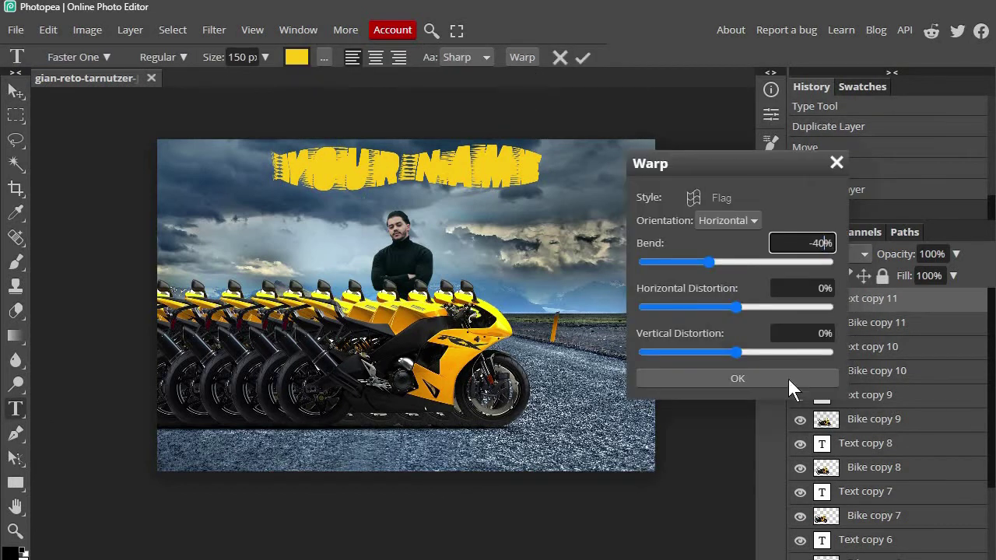
left_click(738, 378)
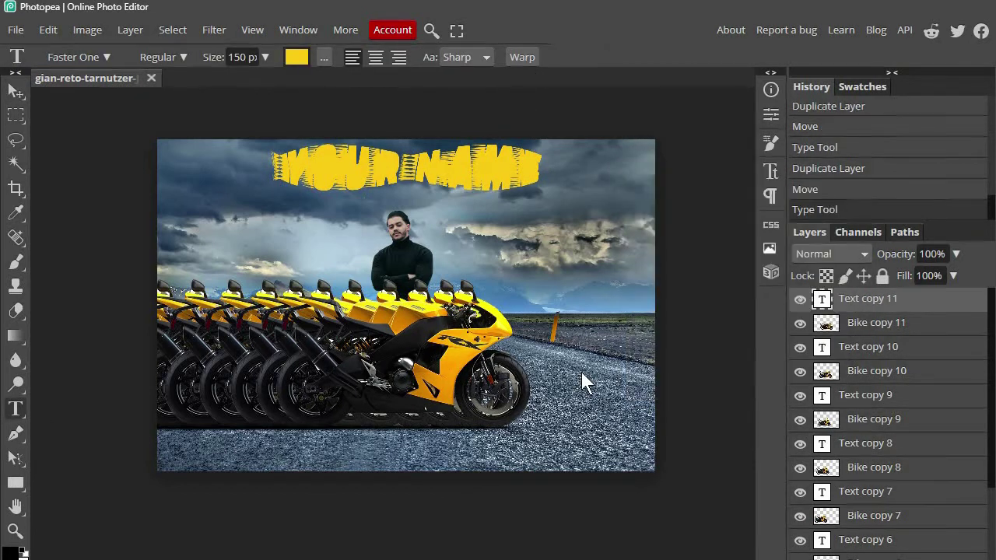
Step: Change the title's flag bend to -10%
left_click(522, 56)
left_click(817, 242)
key("BackSpace")
type("10")
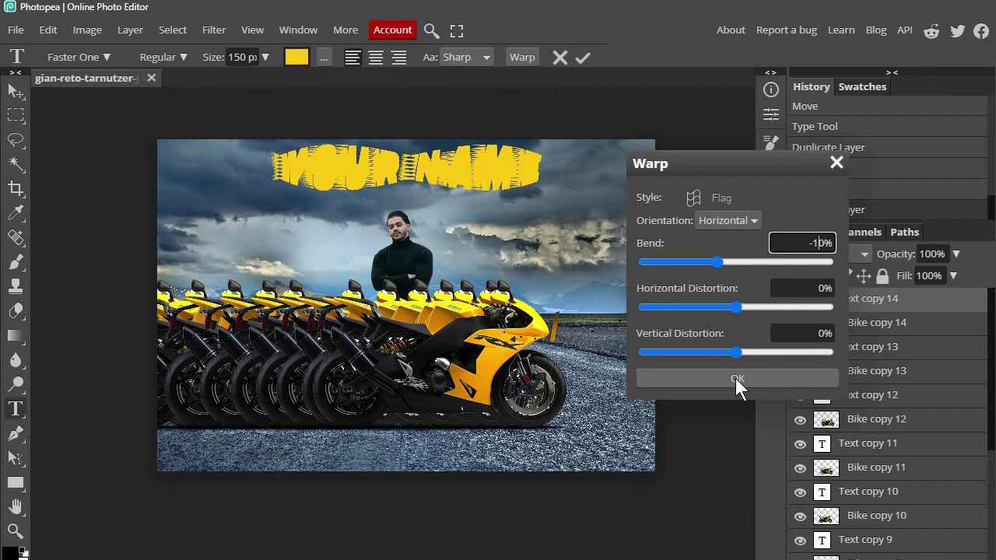
left_click(736, 379)
Step: Duplicate with Bike copy 14 included and re-bend the Text copy 15 flag warp
left_click(912, 334, "shift")
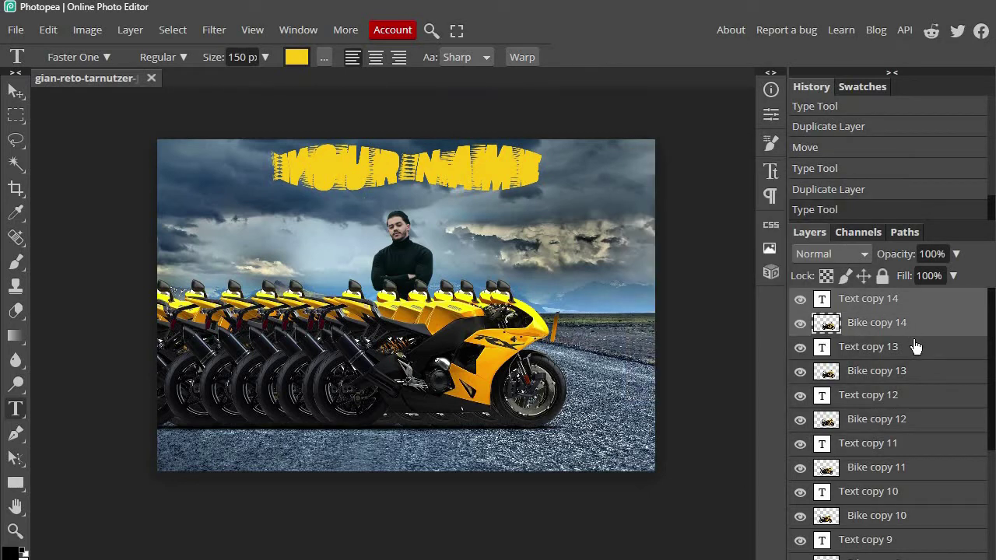
key("ctrl+j")
left_click(885, 301)
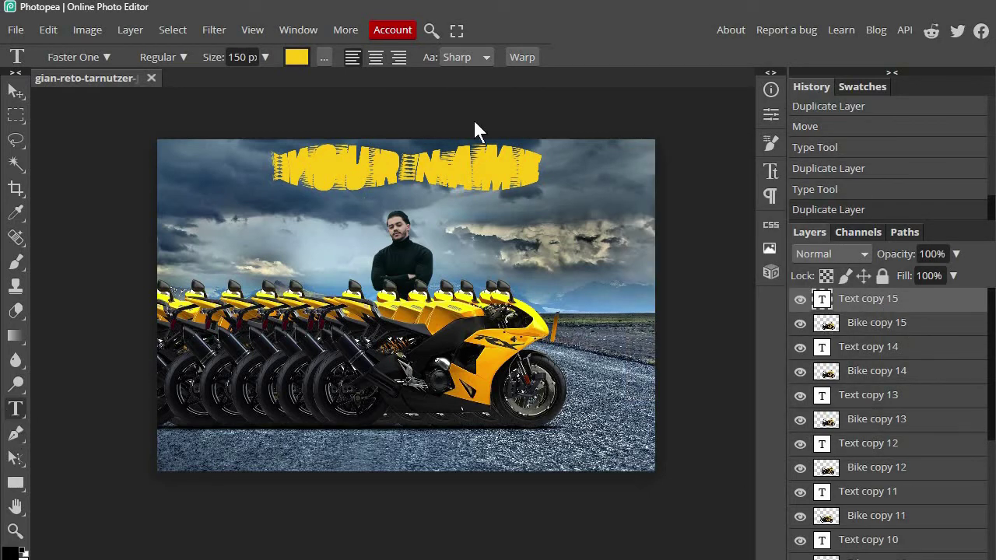
left_click(522, 58)
double_click(818, 243)
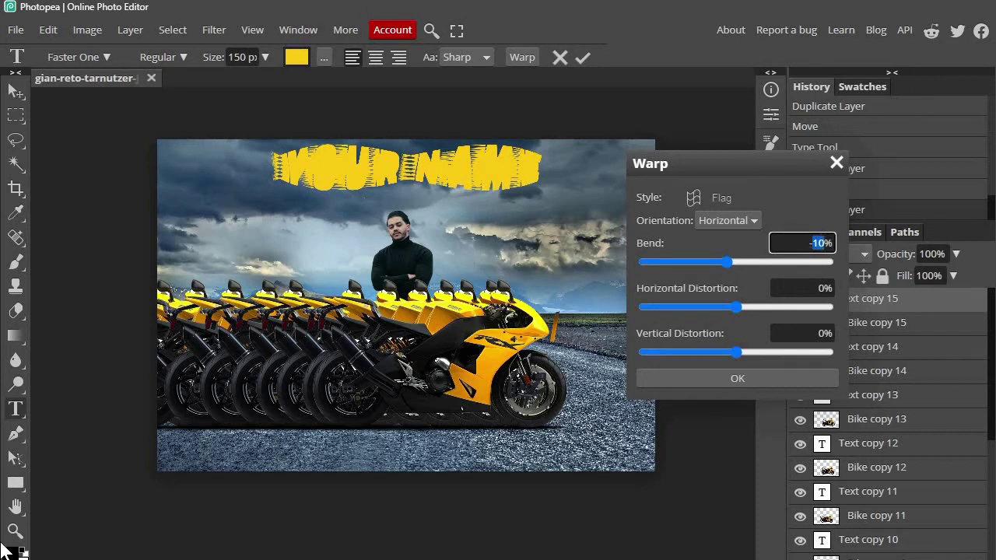
left_click(731, 378)
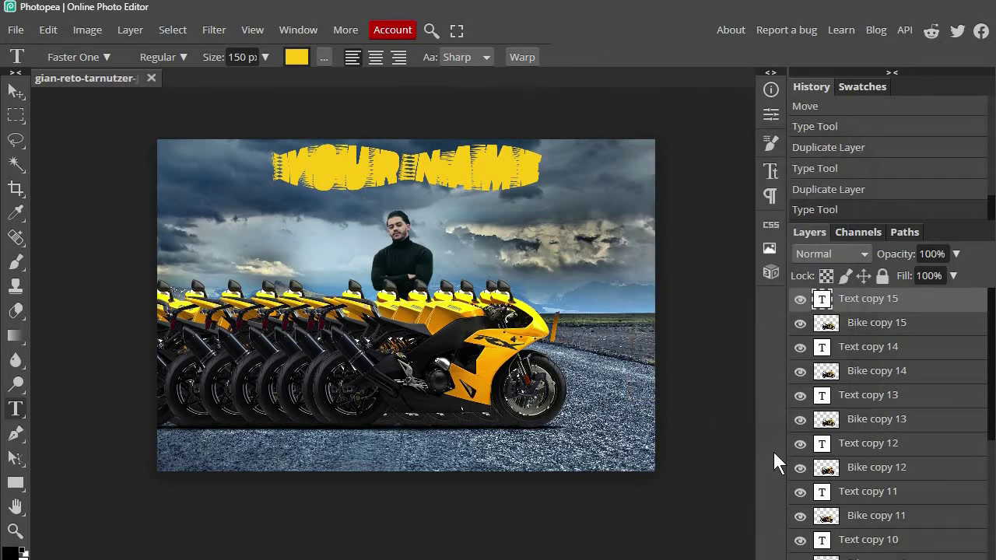
Step: Duplicate the title with Bike copy 15 to copy 16 and edit its bend amount
left_click(896, 330, "ctrl")
key("ctrl+j")
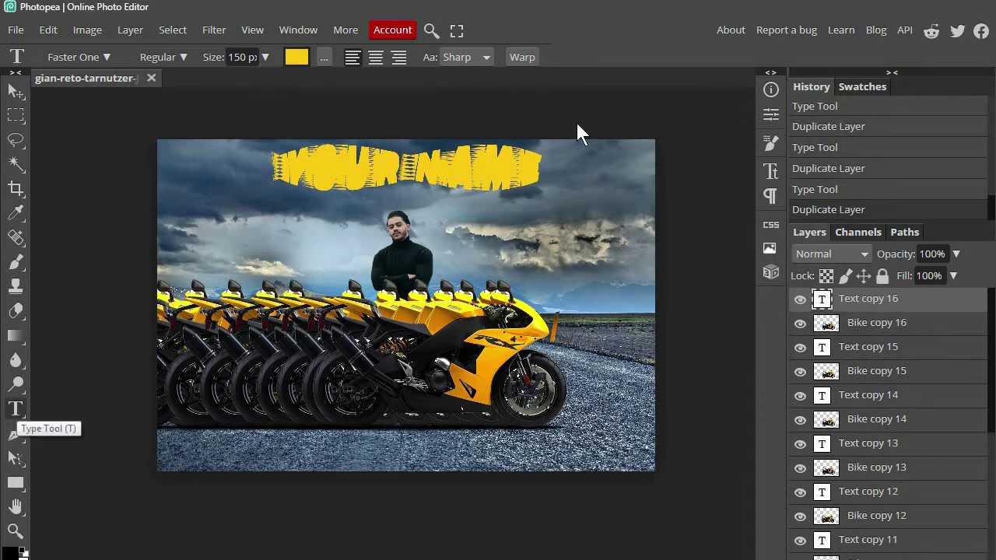
left_click(523, 57)
double_click(823, 243)
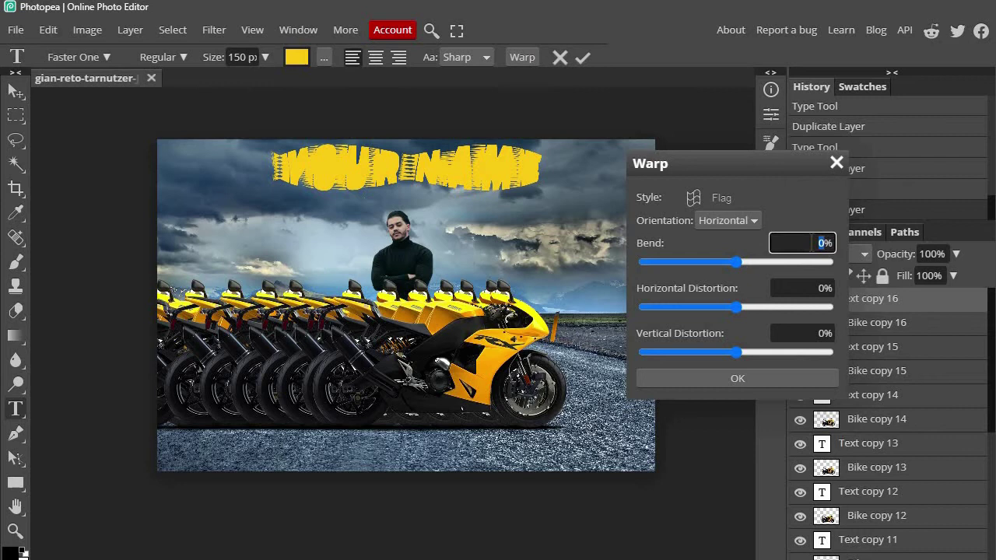
type("10")
Step: Apply the flag warp and duplicate the title-and-bike pair several times, rewarping each title
left_click(807, 379)
key("ctrl+j")
left_click(523, 57)
double_click(800, 244)
key("Return")
key("ctrl+j")
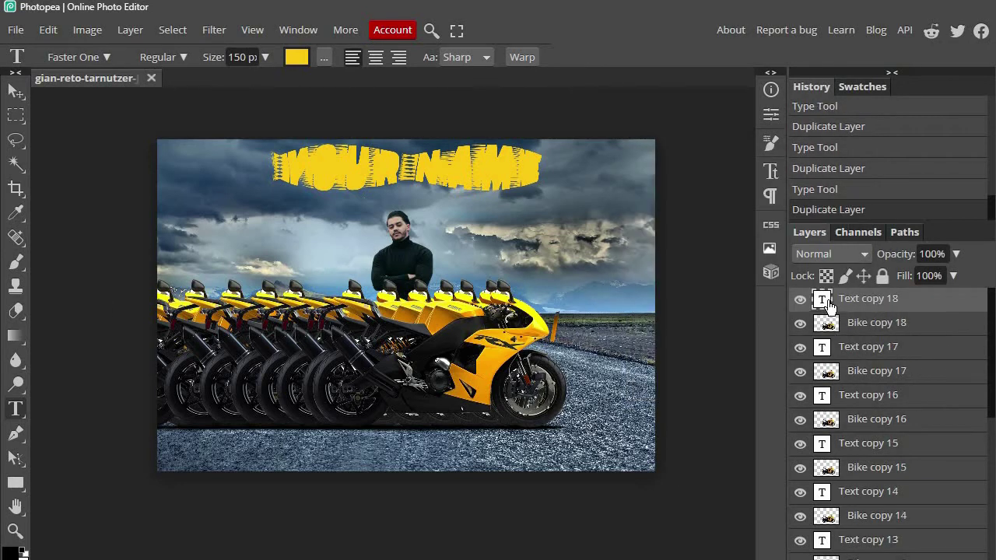
left_click(523, 57)
double_click(822, 243)
key("Return")
key("ctrl+j")
right_click(882, 333)
left_click(523, 57)
key("Return")
Step: Keep duplicating and rewarping the pair up to Text copy 25 and Bike copy 25
key("ctrl+j")
left_click(523, 56)
key("Return")
key("ctrl+j")
left_click(523, 56)
key("Return")
left_click(874, 322, "shift")
key("ctrl+j")
left_click(523, 57)
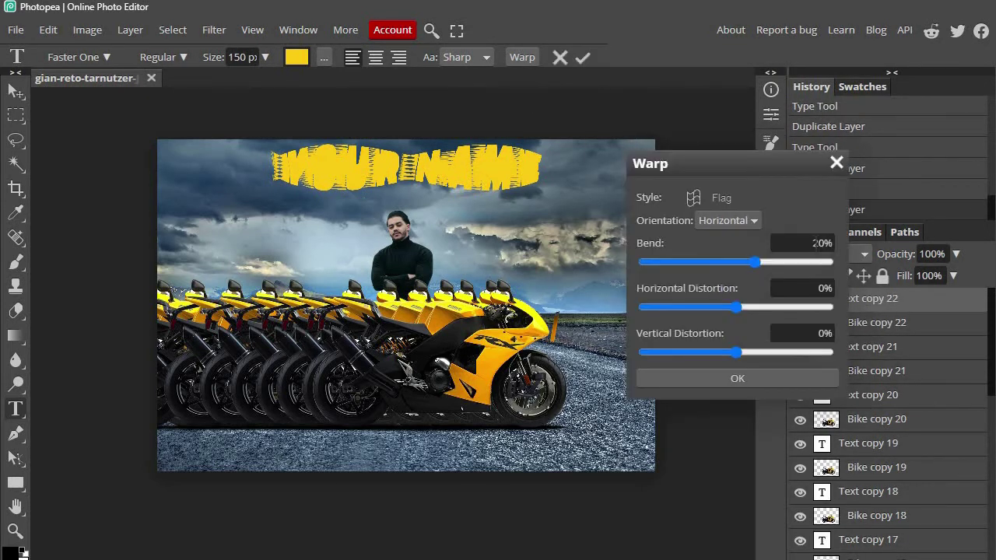
key("Return")
key("ctrl+j")
left_click(523, 57)
key("Return")
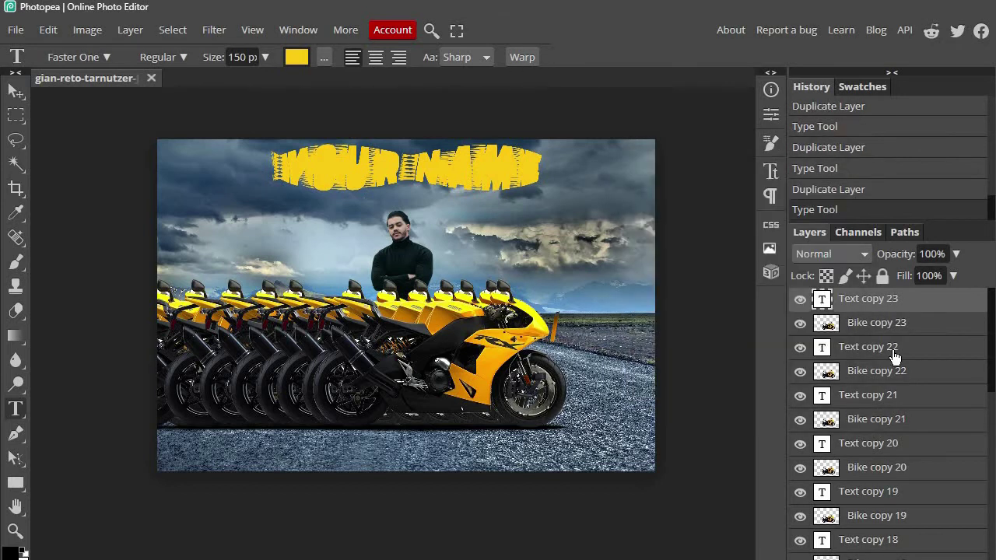
key("ctrl+j")
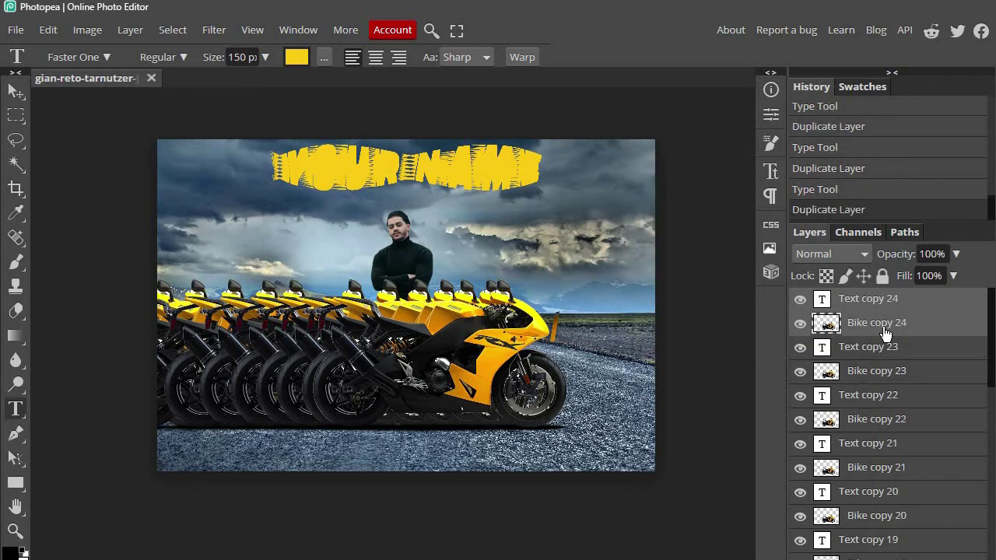
key("ctrl+j")
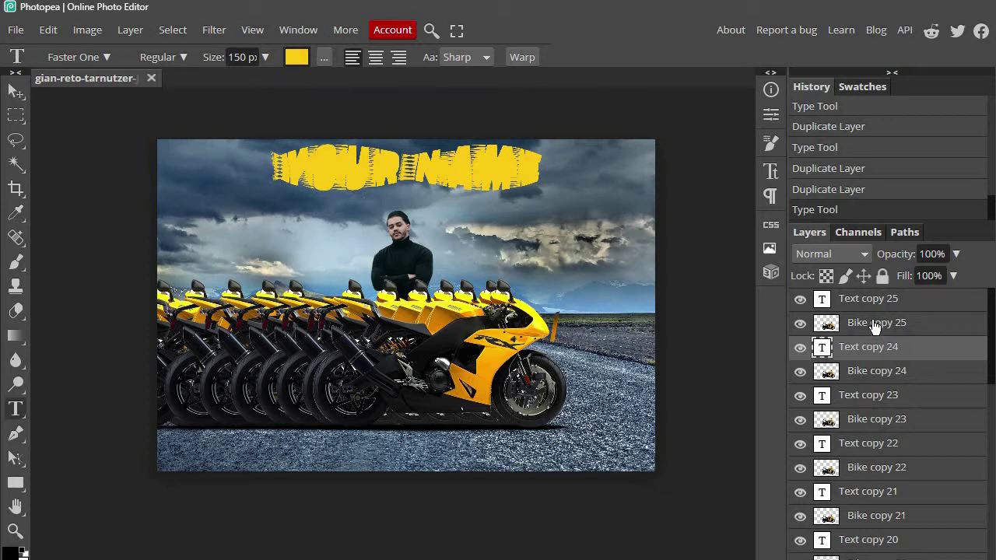
Step: Shift Bike copy 25 about 40px further right
left_click(873, 322)
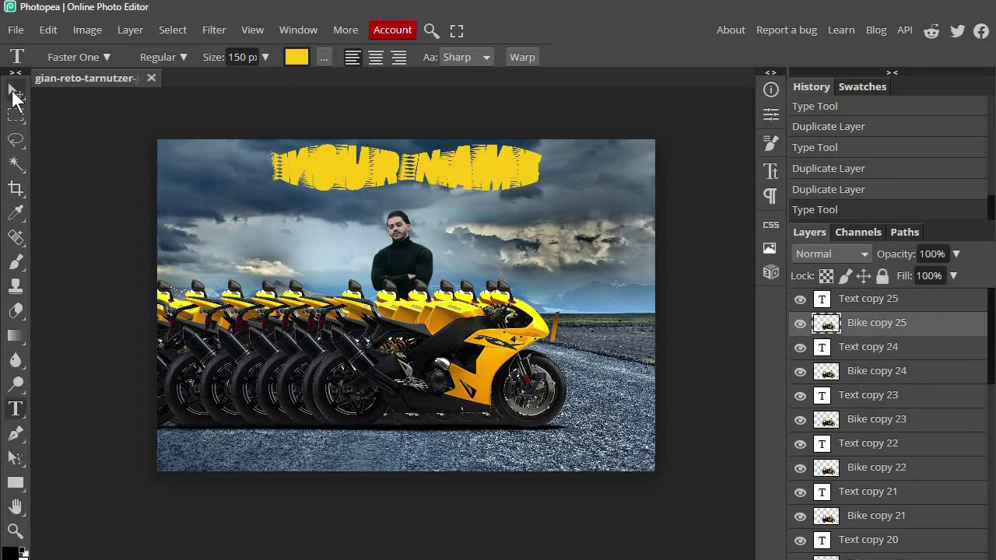
key("v")
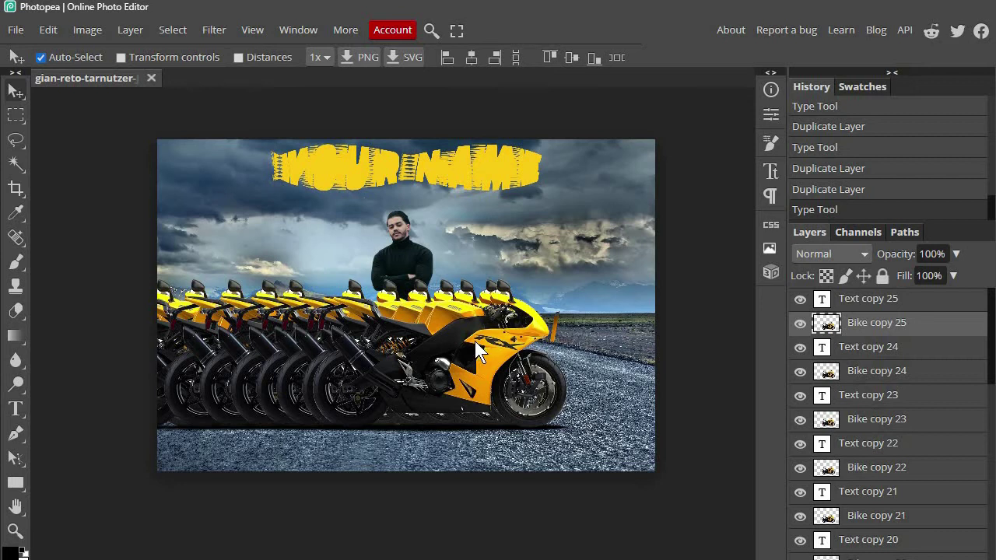
left_click_drag(478, 343, 502, 343)
Step: Give Text copy 25 a new warp bend, then duplicate it with Bike copy 25
left_click(891, 303)
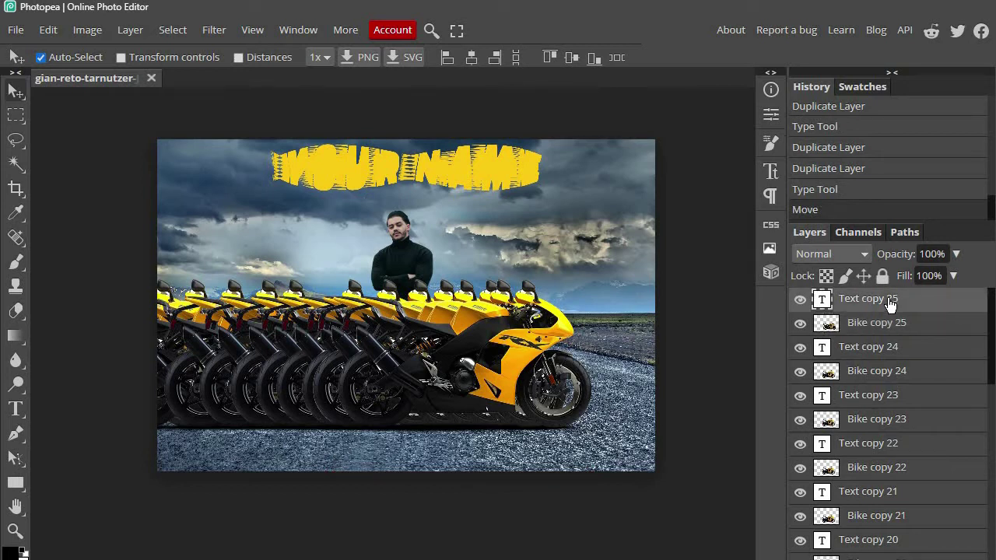
left_click(17, 410)
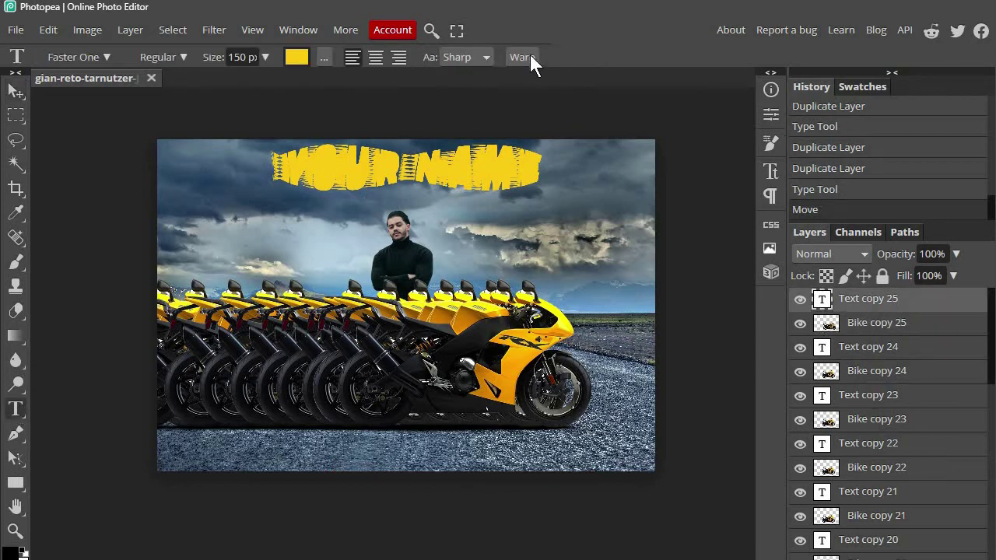
left_click(522, 57)
left_click(801, 243)
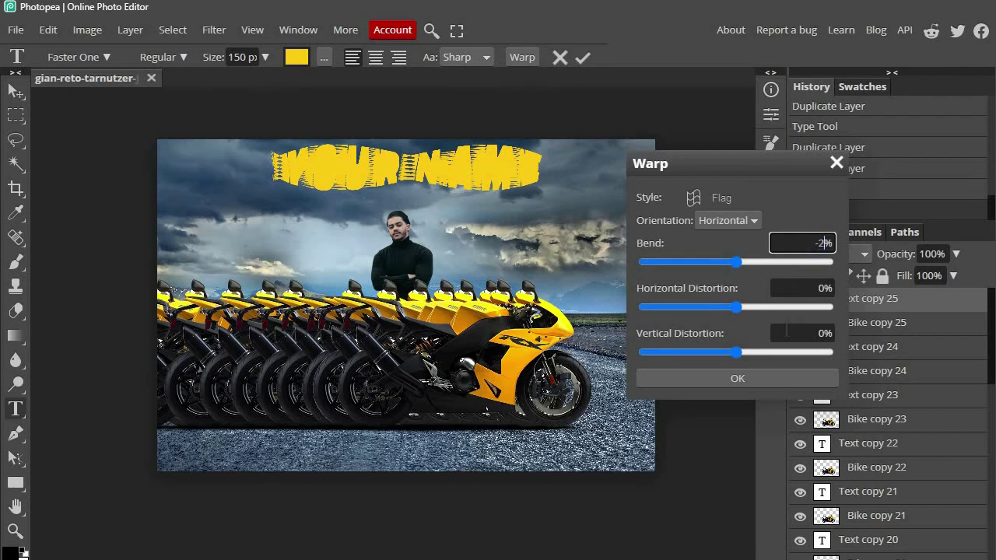
left_click(737, 379)
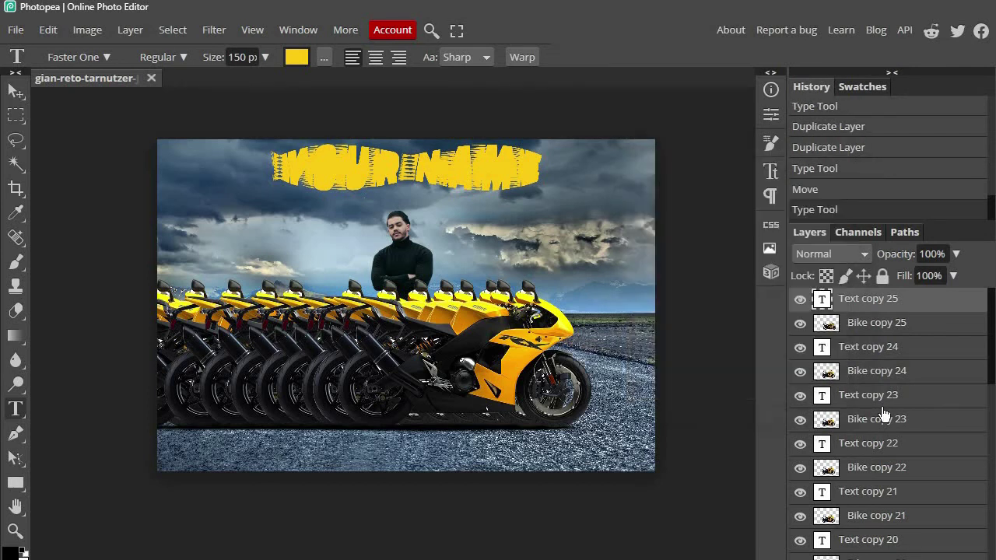
left_click(897, 325, "shift")
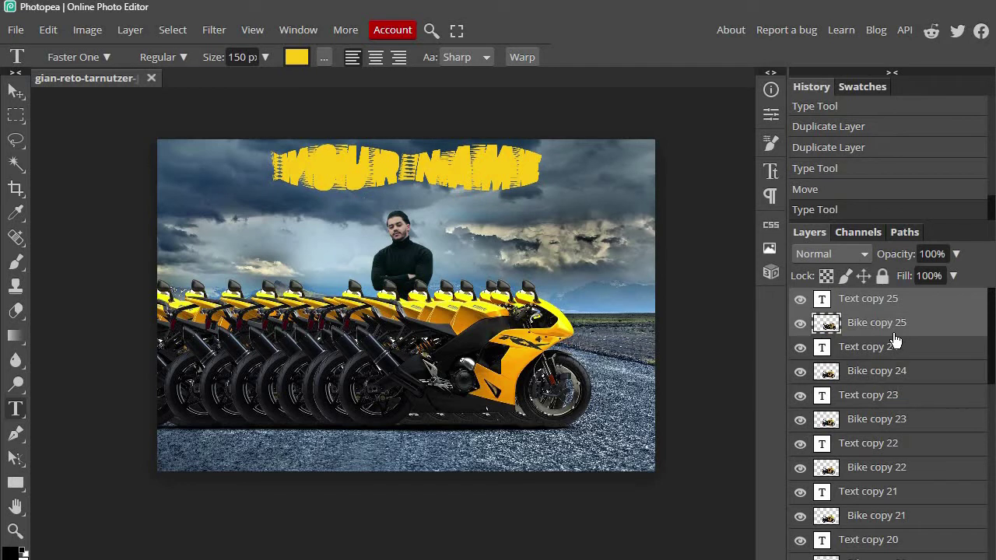
key("ctrl+j")
Step: Discard the stray text layer and move Bike copy 26 about 33 px right
left_click(860, 333)
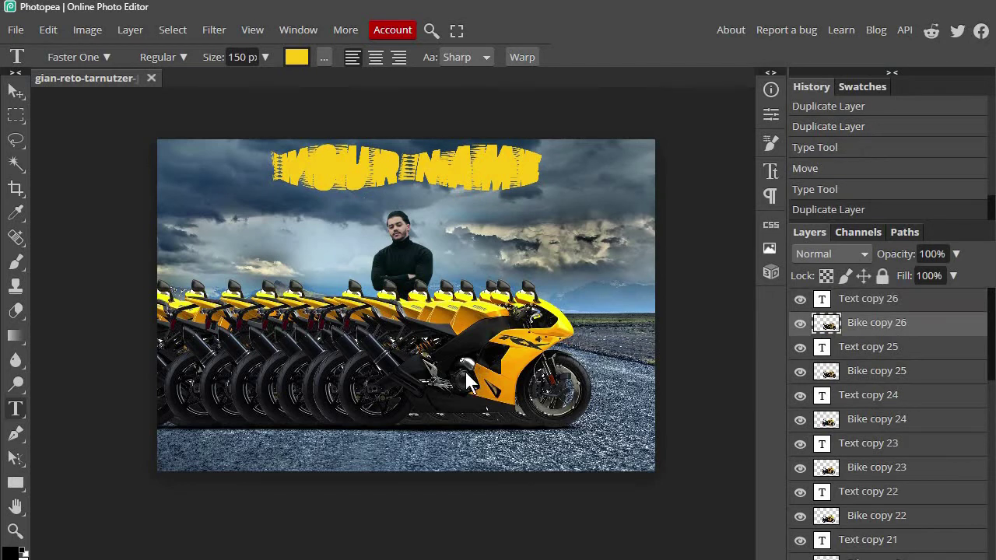
left_click(528, 348)
left_click(560, 57)
left_click(15, 92)
left_click_drag(529, 359, 554, 361)
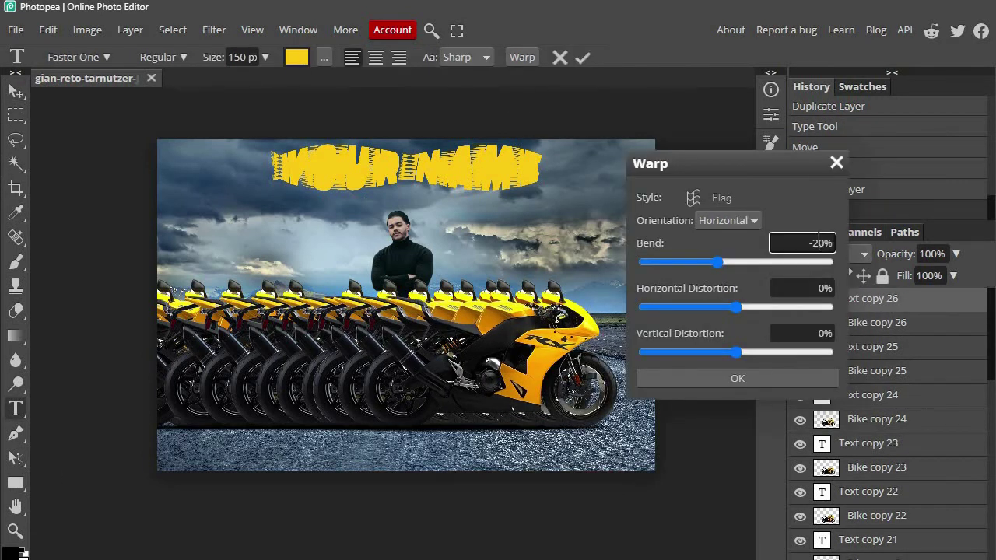
Step: Duplicate the title and bike pair twice, shifting each new bike about 40 px right
key("ctrl+j")
left_click_drag(532, 351, 563, 351)
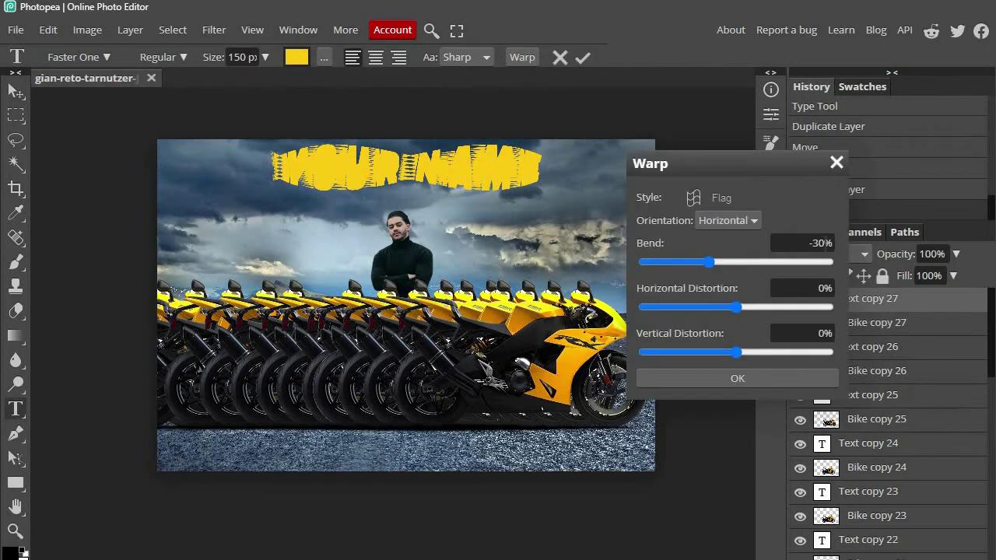
key("ctrl+j")
left_click_drag(591, 369, 622, 369)
Step: Rewarp Text copy 28, duplicate the pair, and shift the new bike further right
left_click(868, 299)
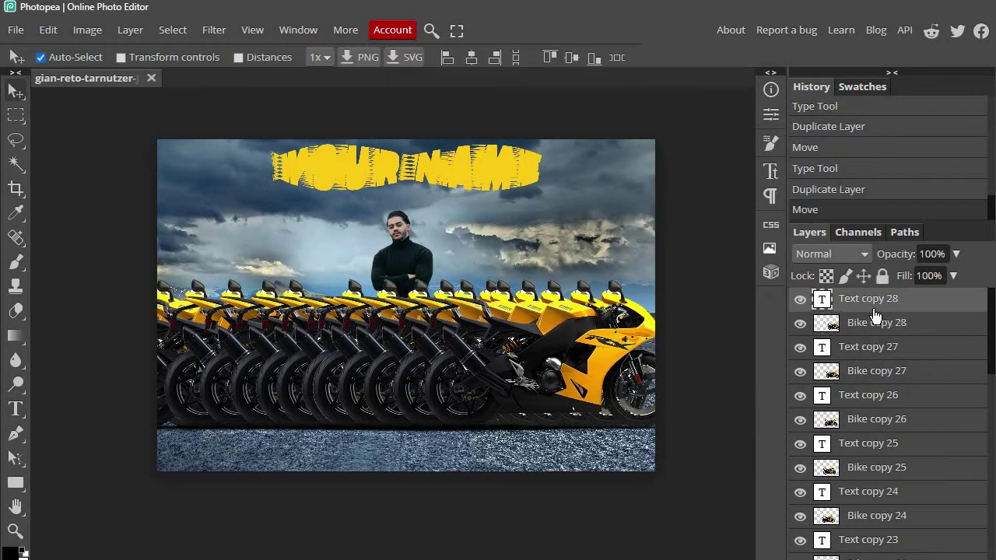
key("t")
left_click(521, 56)
key("Return")
key("ctrl+j")
key("v")
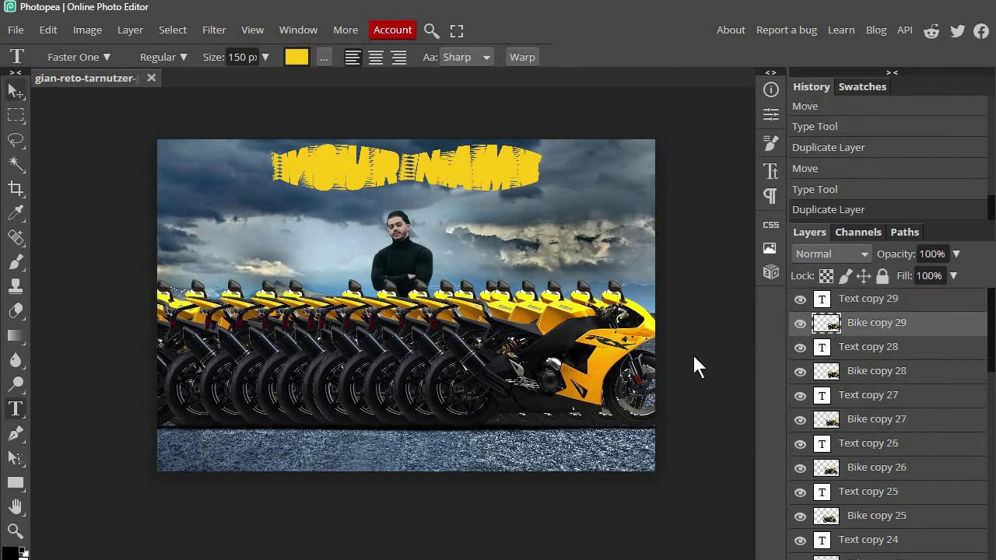
left_click_drag(622, 370, 653, 369)
Step: Rewarp the newest title copy, duplicate the pair, and nudge its bike 40 px right
left_click(868, 299)
key("t")
left_click(522, 57)
key("Return")
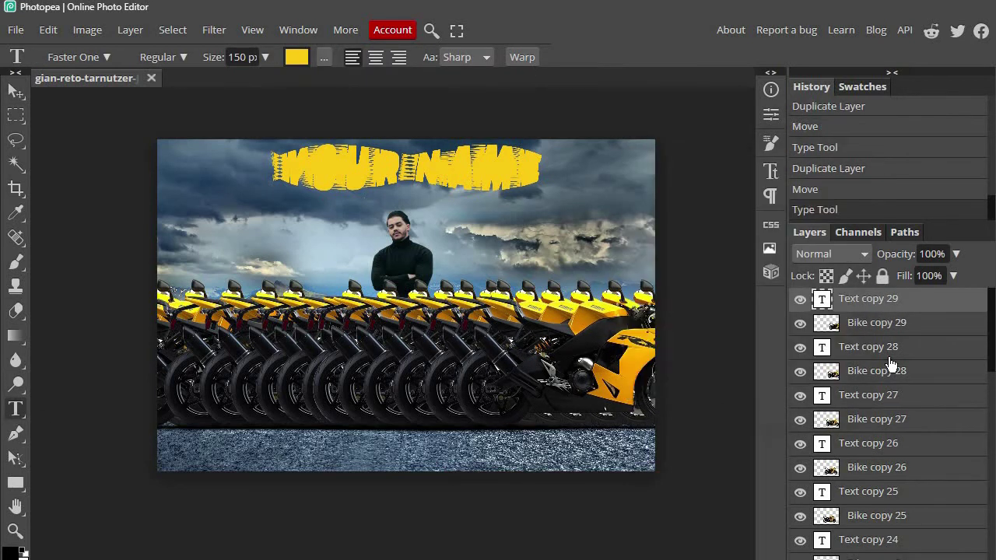
key("ctrl+j")
left_click_drag(560, 346, 591, 346)
Step: Apply a fresh warp to the next title, duplicate the pair, and shift its bike about 44 px
left_click(868, 299)
key("t")
left_click(522, 57)
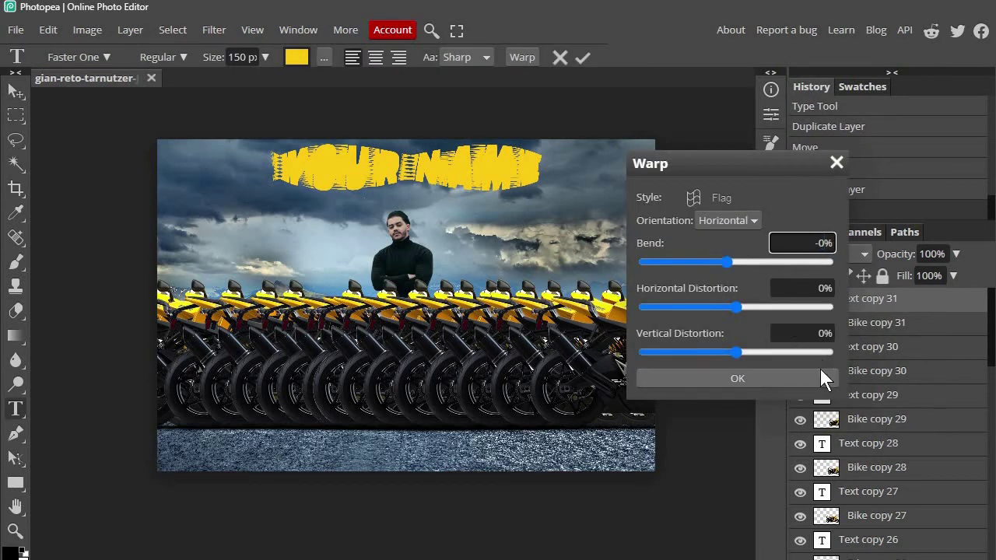
left_click(830, 373)
left_click(889, 322, "ctrl")
key("ctrl+j")
key("v")
left_click_drag(592, 369, 669, 379)
Step: Warp Text copy 32 and duplicate the pair into copy 33
left_click(16, 409)
left_click(522, 57)
left_click(734, 377)
left_click(876, 322, "ctrl")
key("ctrl+j")
Step: Adjust the bend on Text copy 33 and duplicate the pair into copy 34
key("alt+bracketright")
key("t")
left_click(522, 56)
left_click_drag(821, 243, 809, 257)
left_click(713, 377)
left_click(874, 322, "ctrl")
key("ctrl+j")
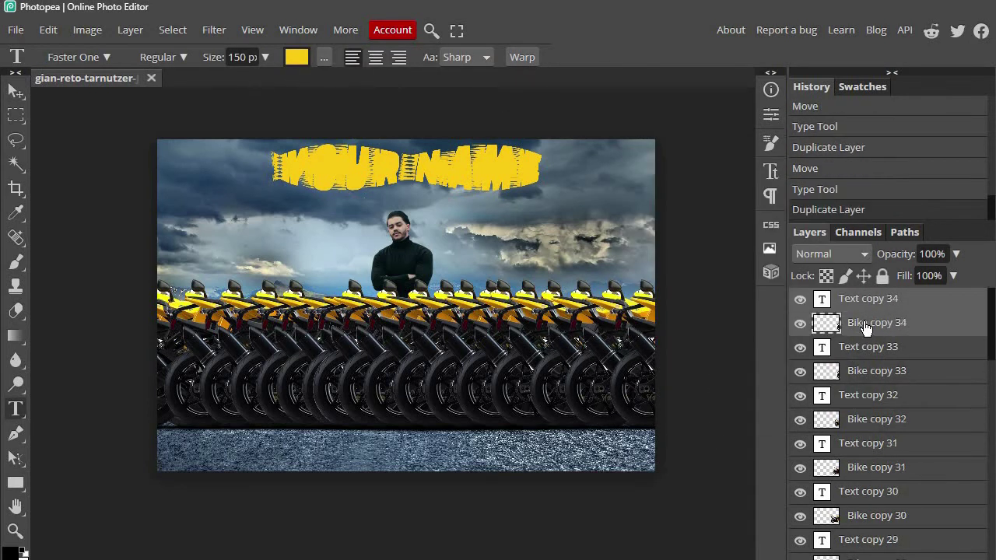
Step: Push Bike copy 34 right toward the canvas edge
left_click(862, 323)
left_click(16, 91)
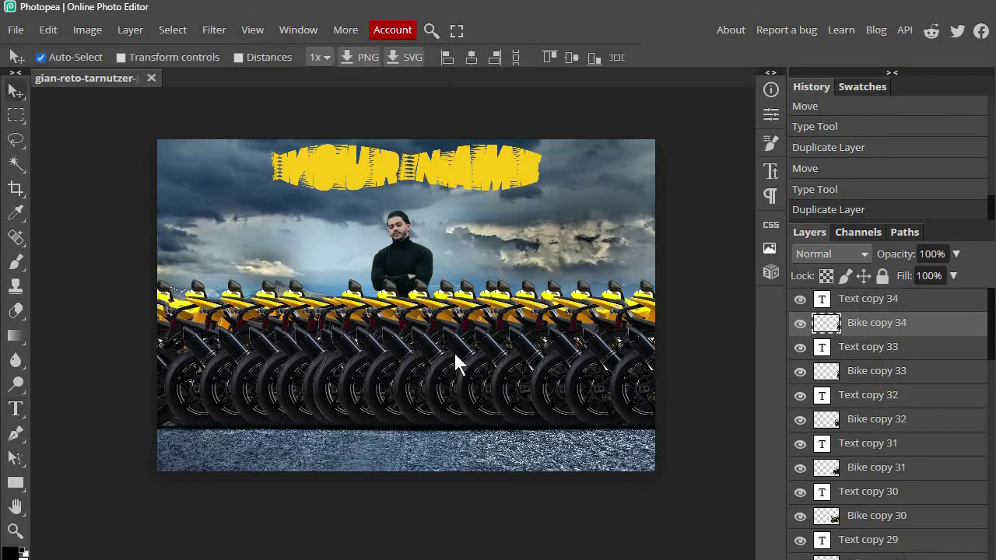
left_click_drag(640, 361, 671, 358)
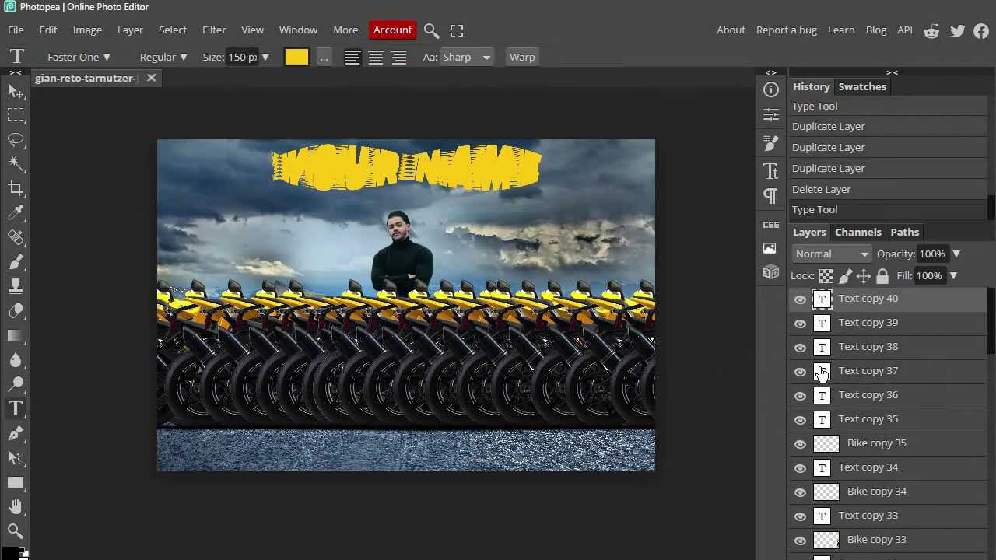
mouse_move(993, 326)
left_mouse_down()
mouse_move(993, 559)
mouse_move(987, 292)
mouse_move(991, 559)
mouse_move(991, 307)
left_mouse_up()
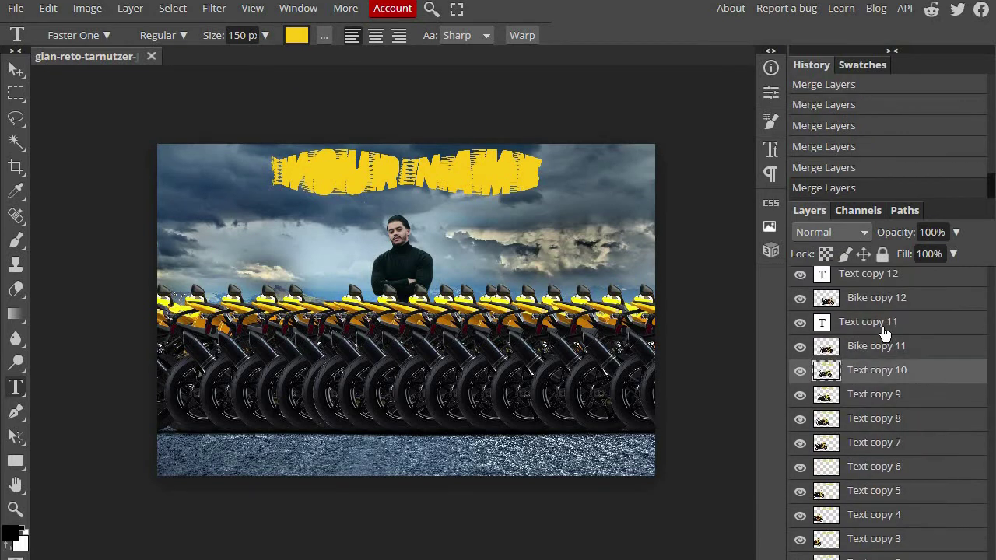
Step: Merge the copy 11 and copy 12 Text/Bike pairs via Merge Layers
left_click(884, 353, "ctrl")
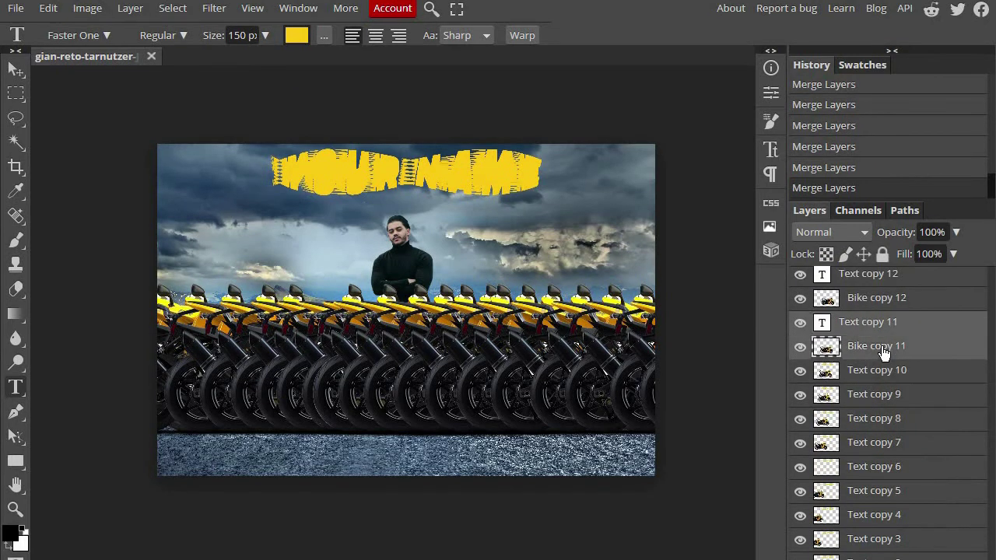
left_click(140, 11)
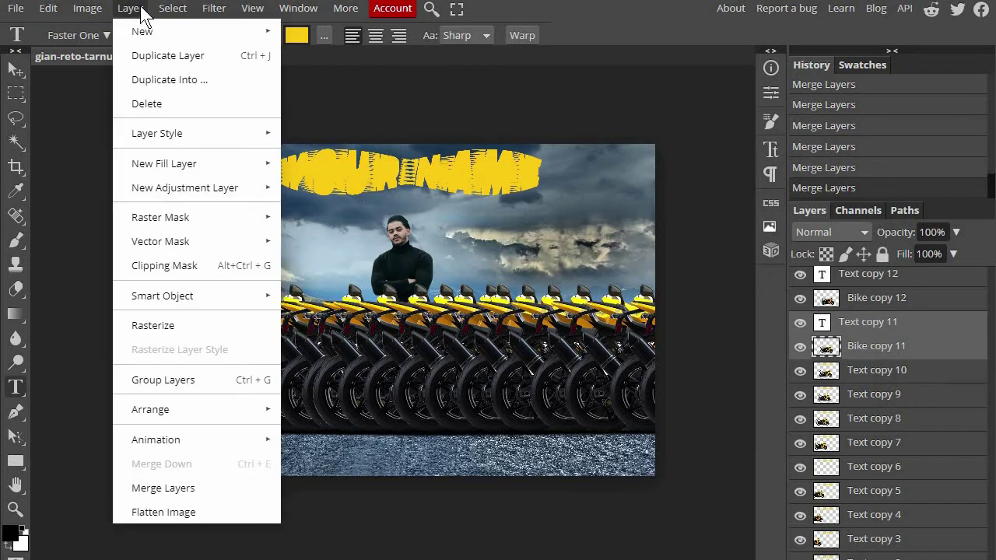
left_click(190, 485)
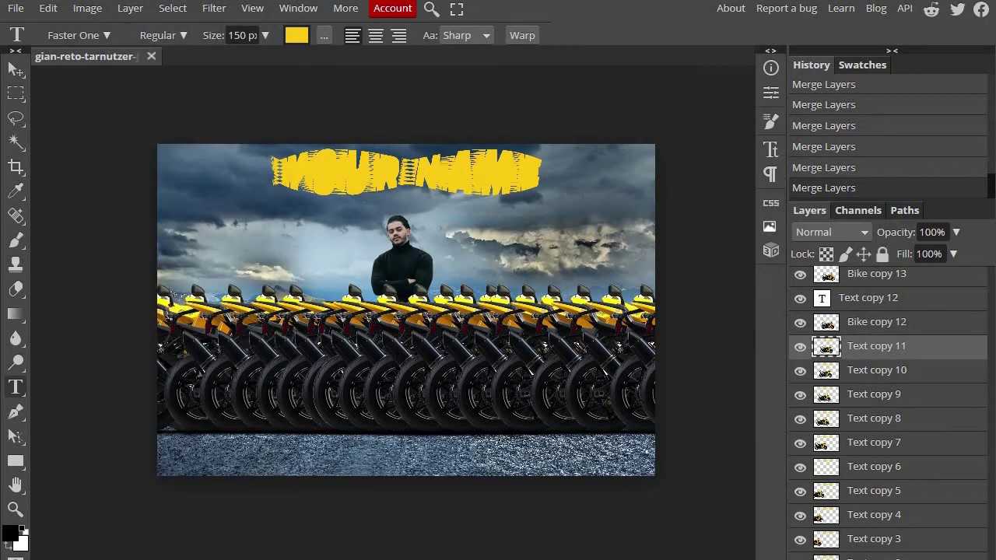
left_click(873, 302)
left_click(850, 321, "ctrl")
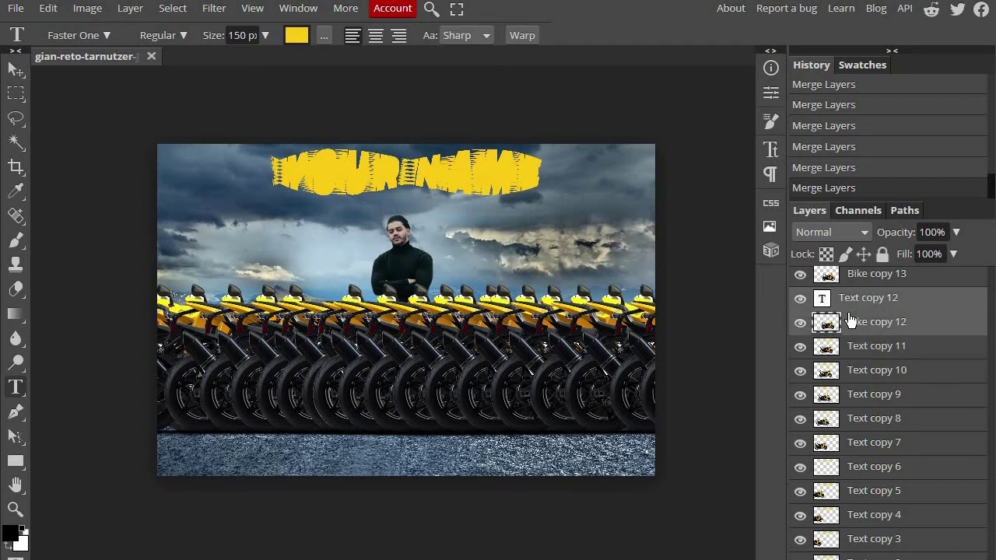
left_click(130, 9)
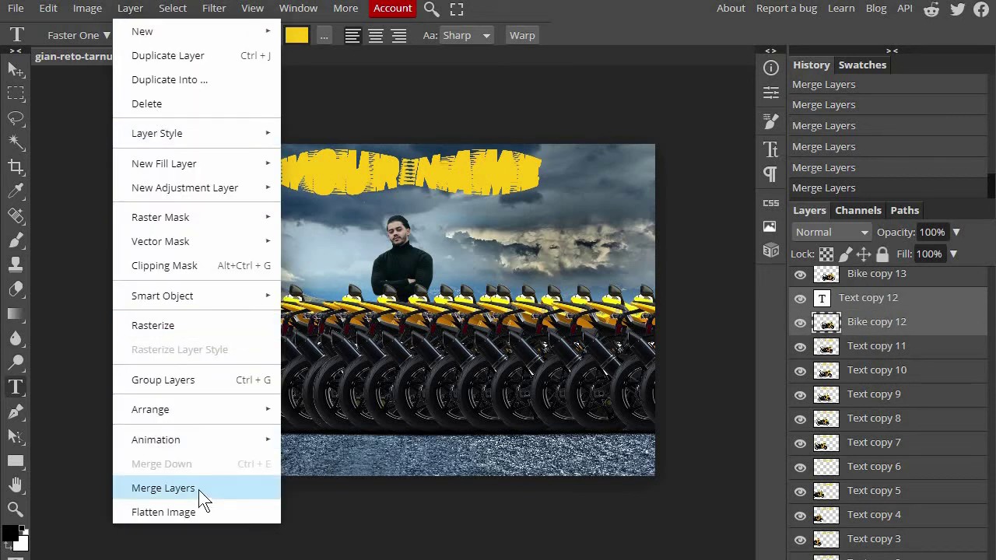
left_click(198, 488)
Step: Merge the copy 13 pair and the next pair with Ctrl+E
scroll(946, 356, "up", 2)
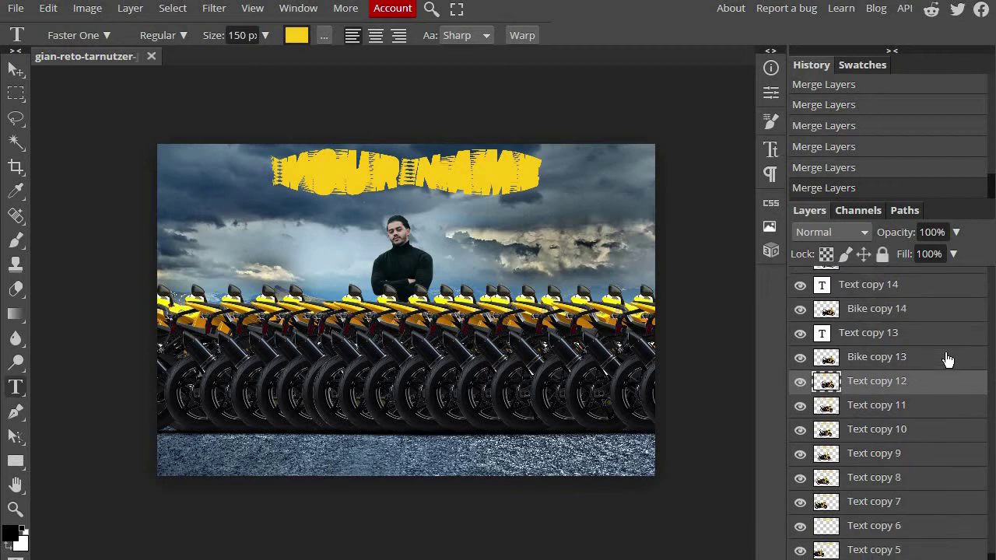
scroll(946, 356, "up", 1)
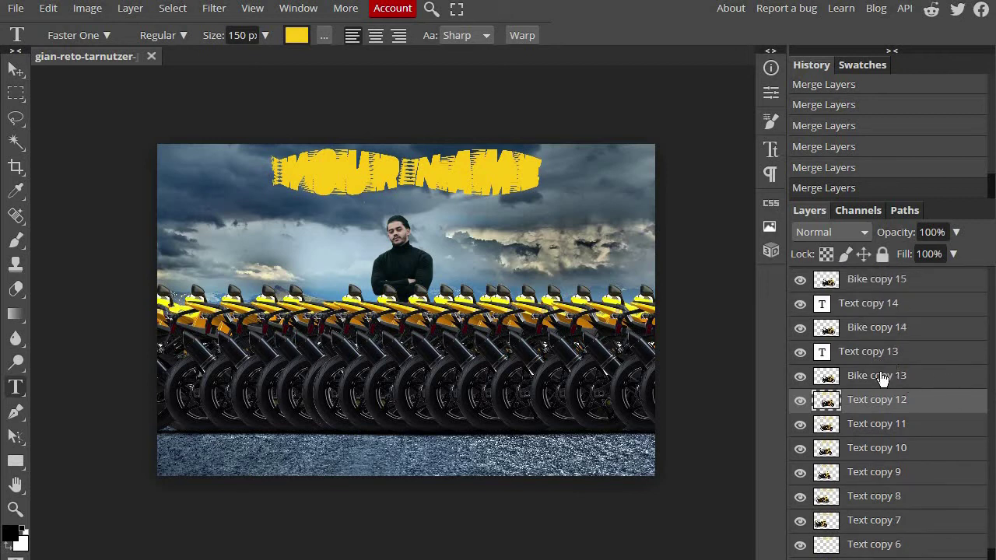
left_click(877, 357)
left_click(882, 379, "shift")
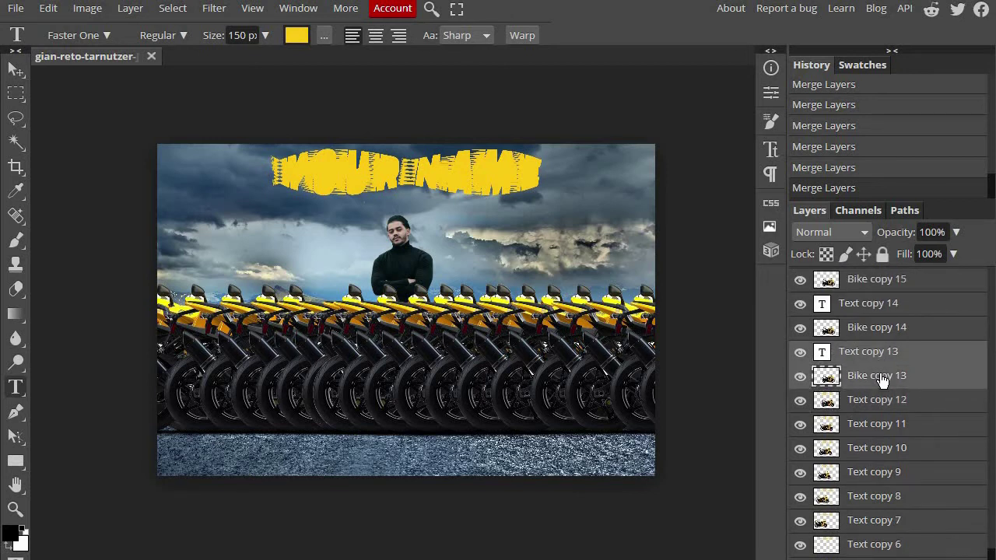
right_click(881, 380)
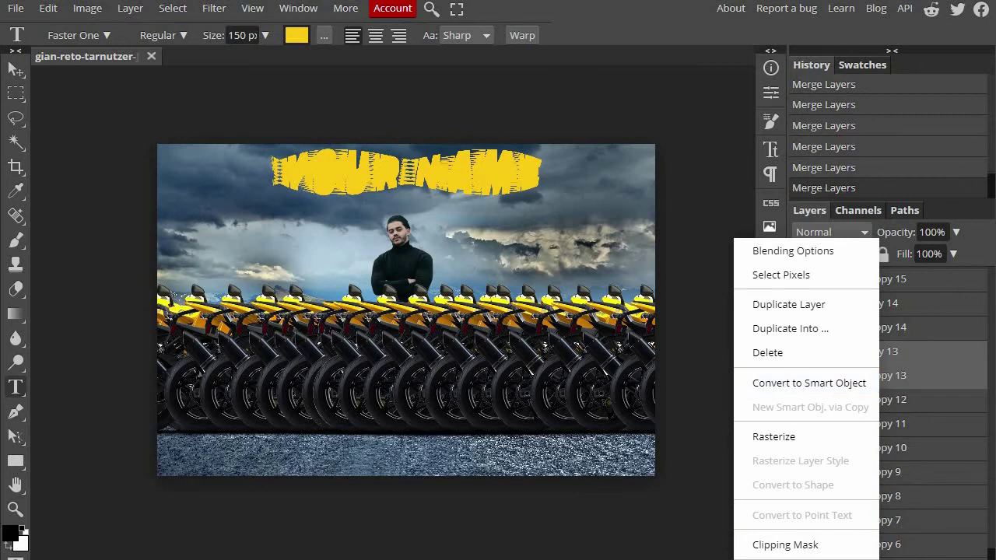
key("ctrl+e")
left_click(879, 305)
key("ctrl+e")
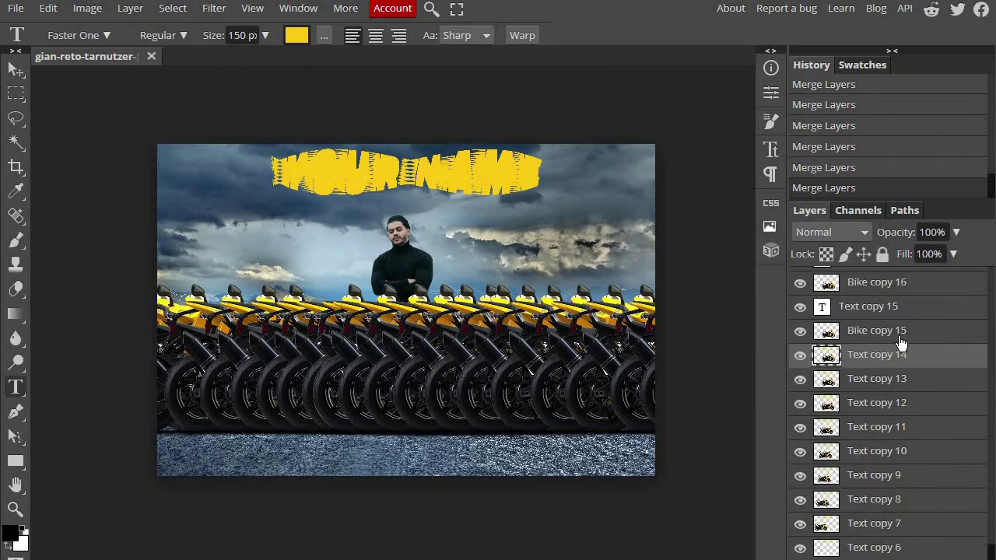
Step: Merge the following Text/Bike pairs up to copy 20 with Ctrl+E
left_click(900, 339)
key("ctrl+e")
left_click(903, 420)
key("ctrl+e")
key("ctrl+e")
left_click(894, 367)
key("ctrl+e")
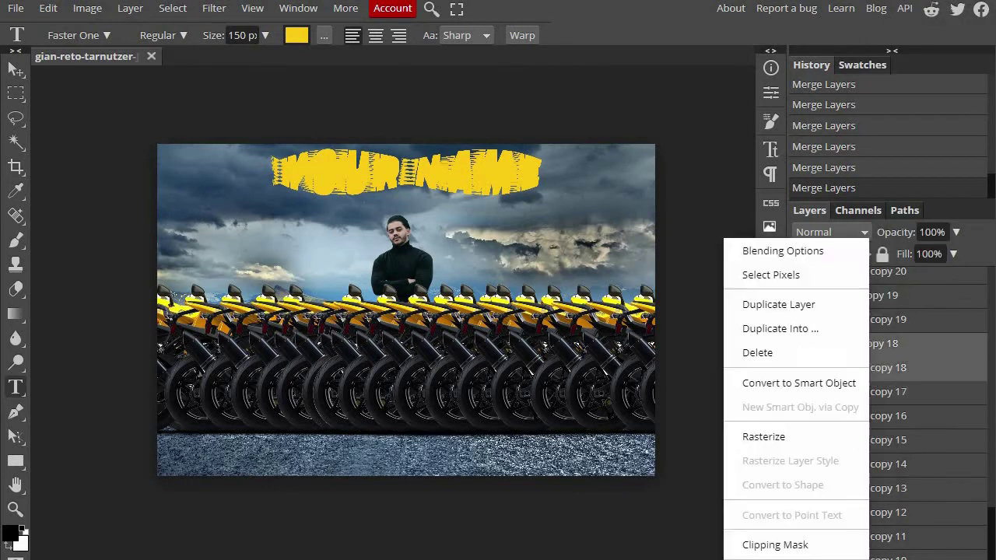
left_click(879, 324)
right_click(879, 349)
Step: Merge the pairs from copy 21 through copy 28 into single layers
key("ctrl+e")
left_click(889, 370)
key("ctrl+e")
left_click(883, 397, "shift")
key("ctrl+e")
right_click(887, 418)
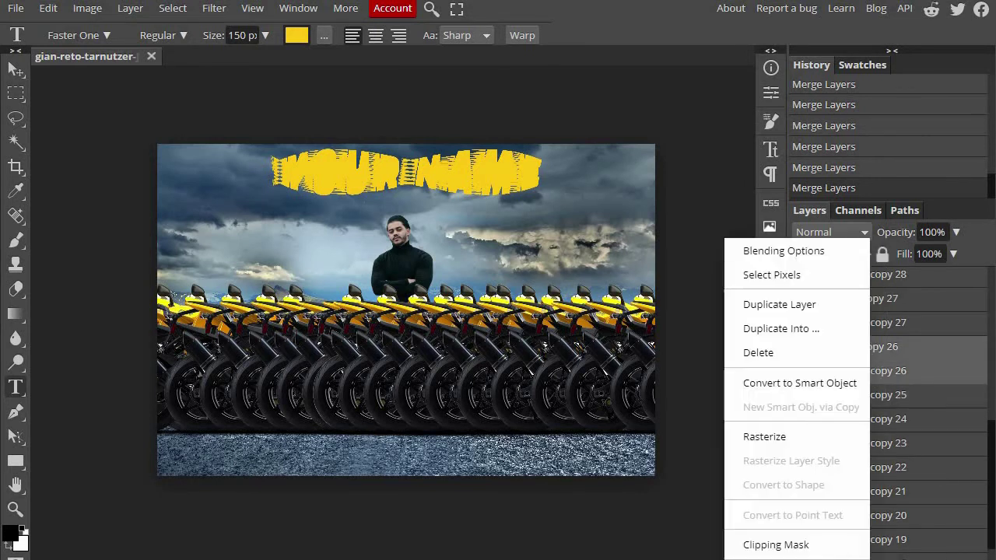
right_click(926, 402)
right_click(931, 421)
Step: Merge the remaining pairs from copy 29 through copy 35
key("ctrl+e")
key("ctrl+e")
key("ctrl+e")
left_click(923, 438)
right_click(919, 363)
key("ctrl+e")
key("ctrl+e")
left_click(875, 315)
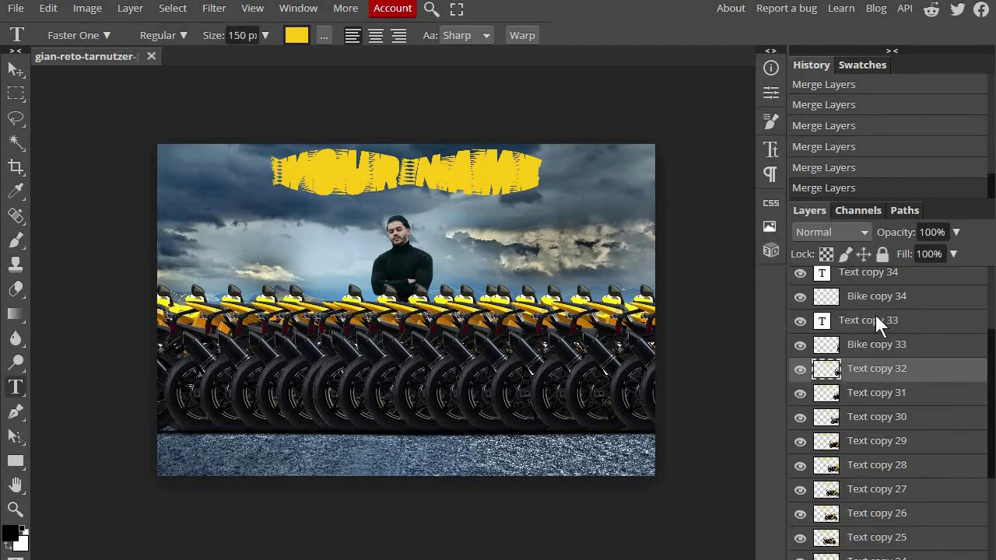
key("ctrl+e")
right_click(893, 362)
key("ctrl+e")
right_click(873, 325)
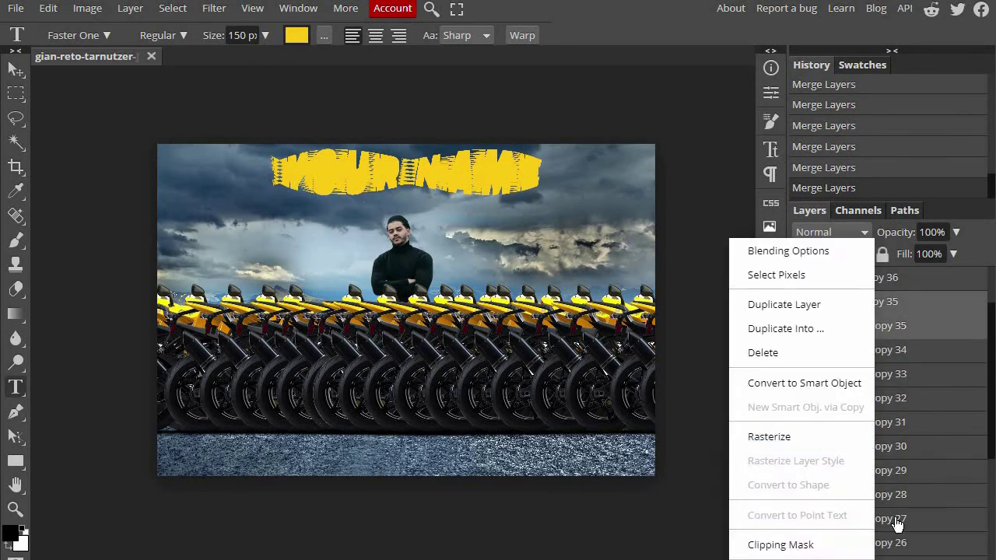
key("ctrl+e")
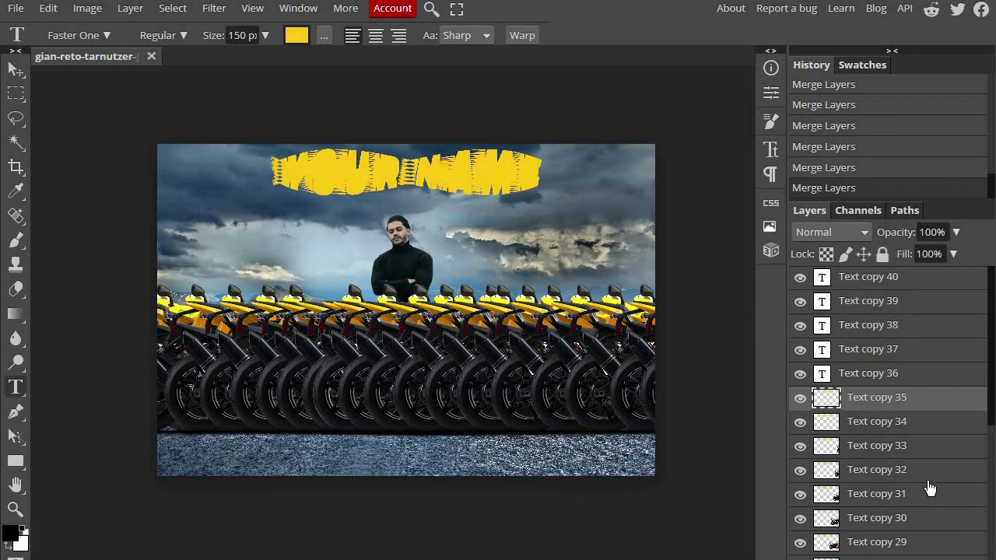
Step: Select all layers and convert them to animation frames with Make Frames
scroll(901, 422, "down", 1)
scroll(903, 424, "down", 6)
scroll(907, 434, "down", 1)
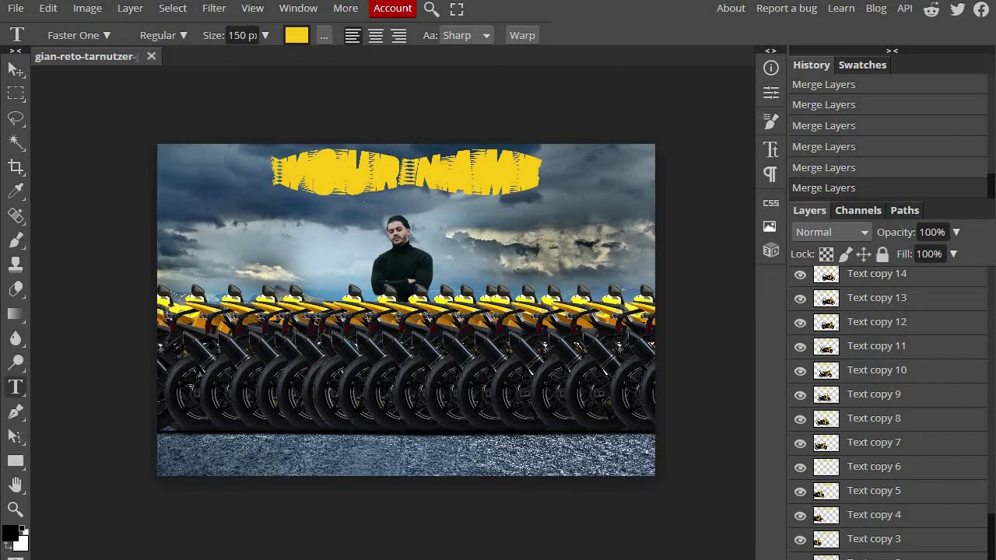
key("ctrl+alt+a")
scroll(914, 481, "up", 8)
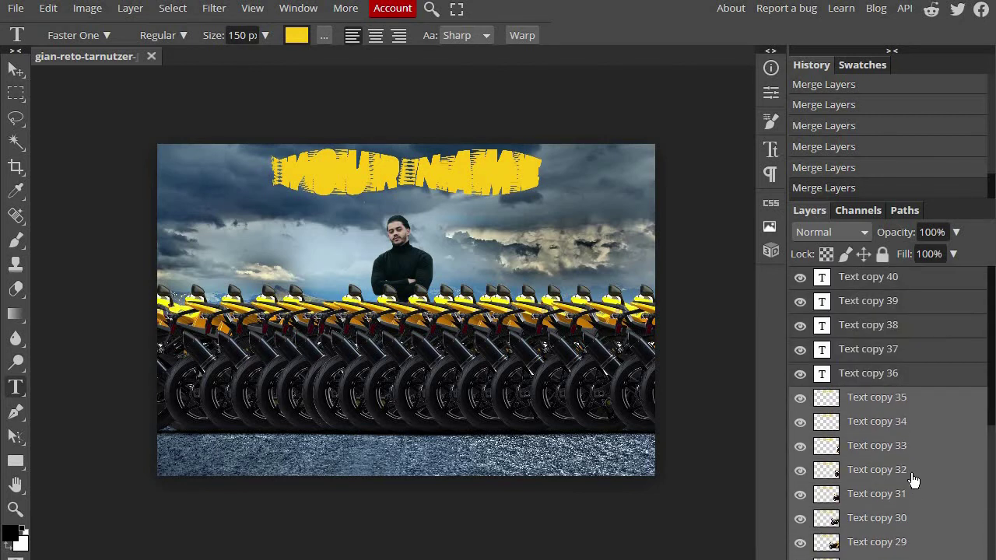
scroll(900, 433, "down", 1)
scroll(900, 445, "down", 1)
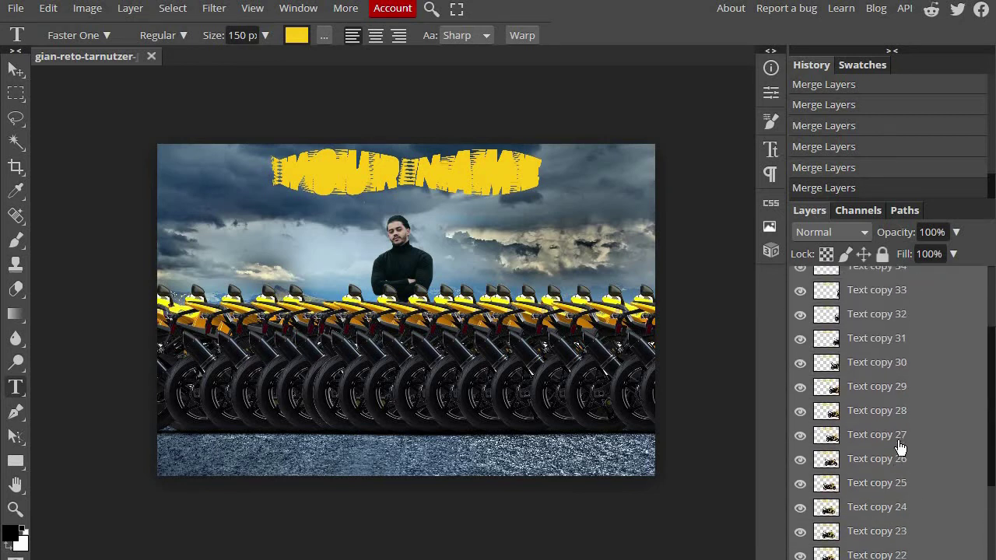
left_click(130, 9)
mouse_move(155, 440)
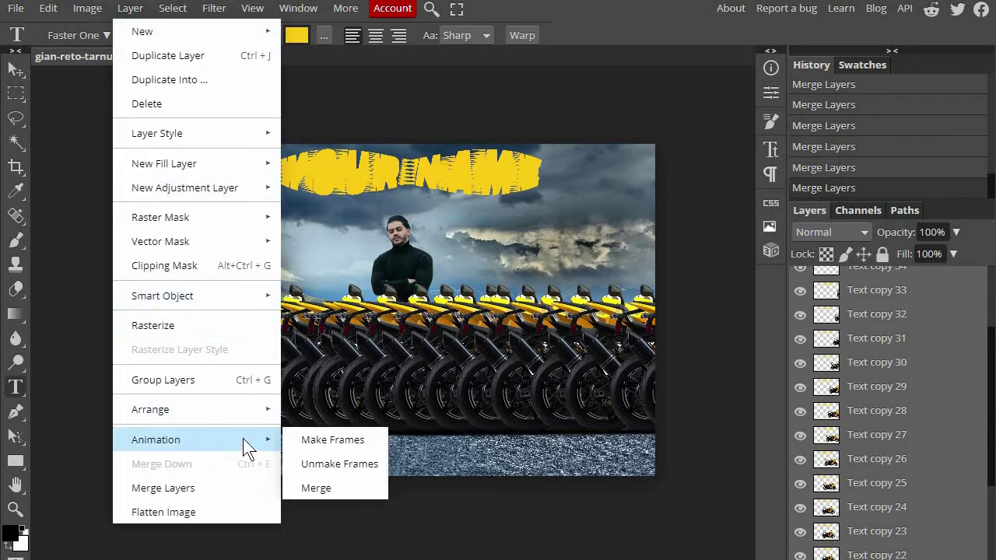
left_click(332, 439)
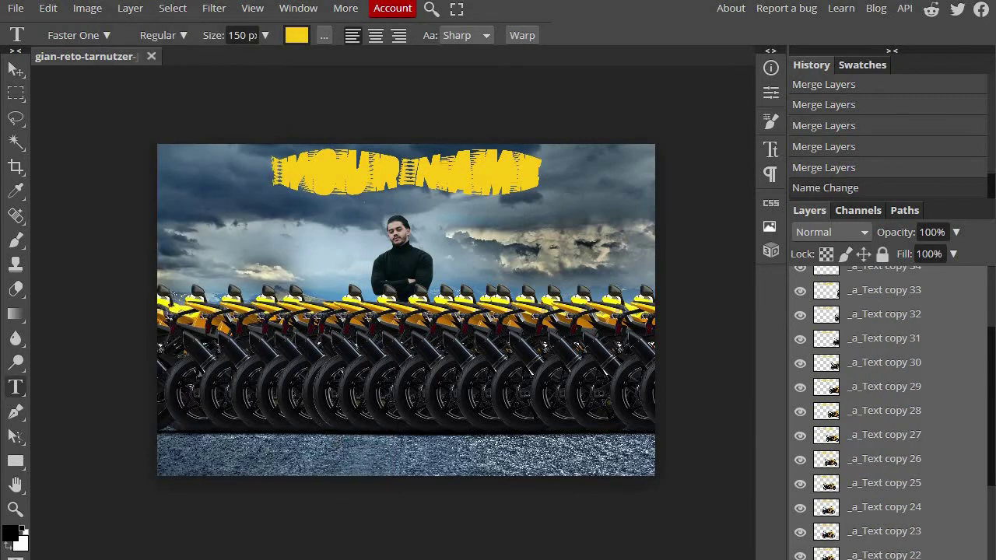
Step: Scroll through the Layers panel to check the _a_-prefixed frame names
scroll(911, 435, "up", 3)
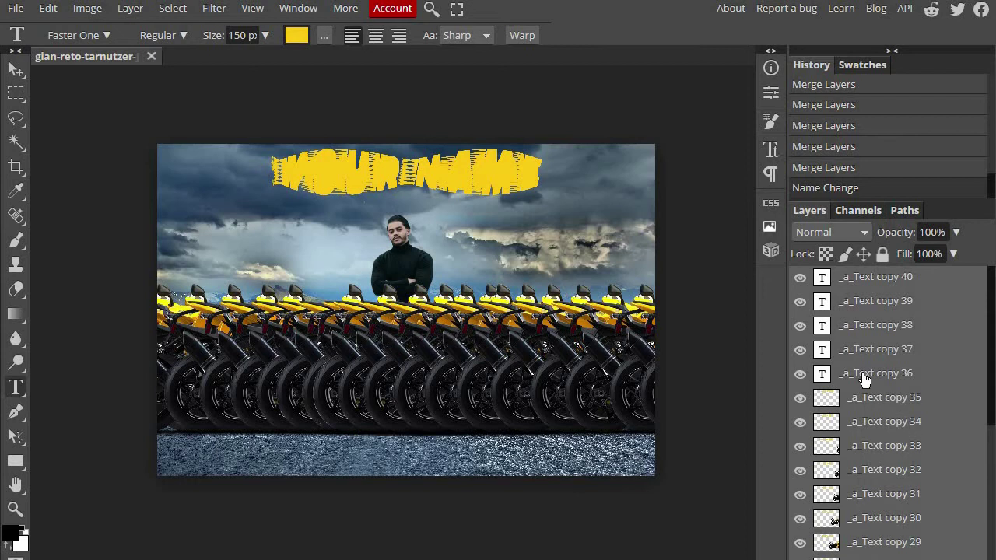
scroll(891, 396, "down", 3)
scroll(889, 396, "down", 2)
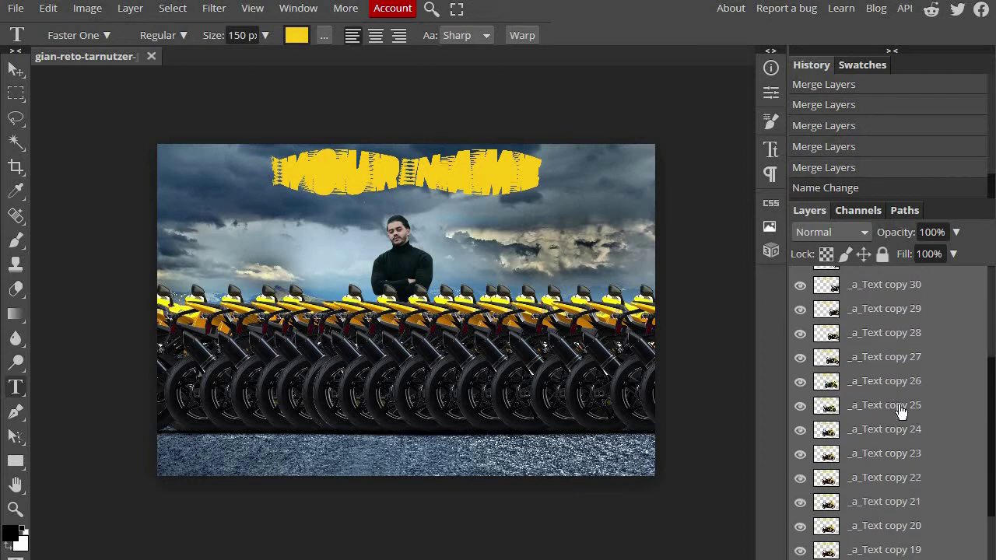
scroll(899, 420, "down", 2)
scroll(896, 422, "down", 2)
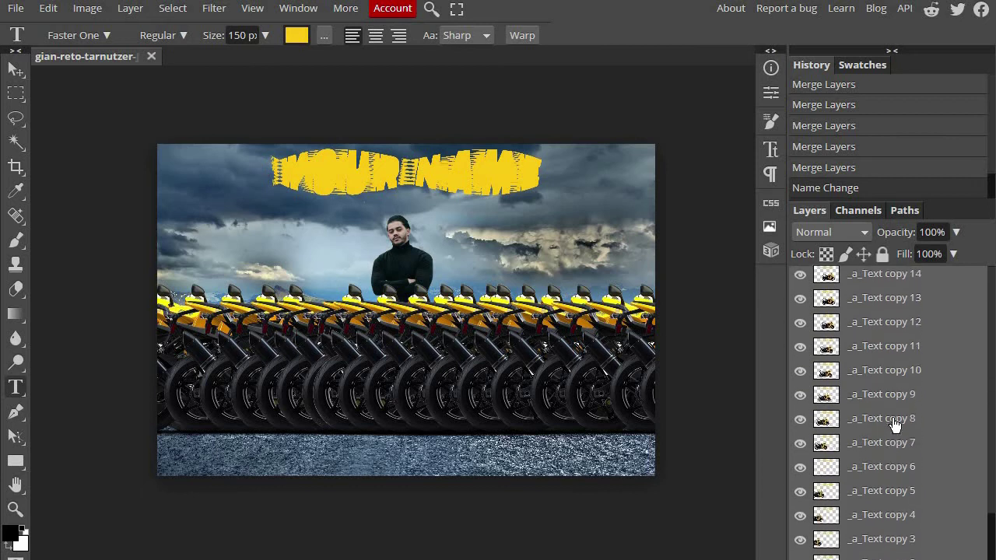
scroll(891, 422, "up", 2)
scroll(887, 420, "up", 2)
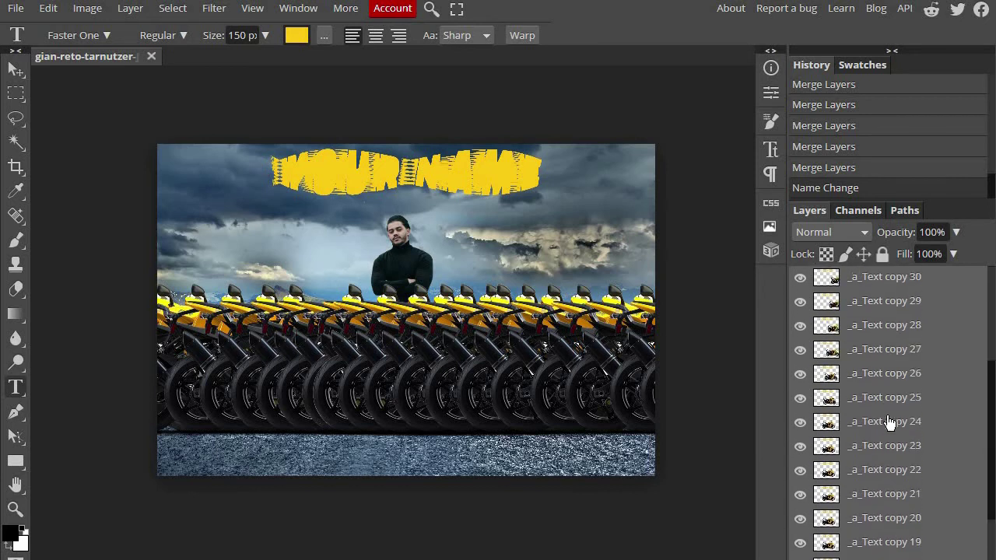
scroll(891, 416, "up", 3)
scroll(902, 405, "up", 1)
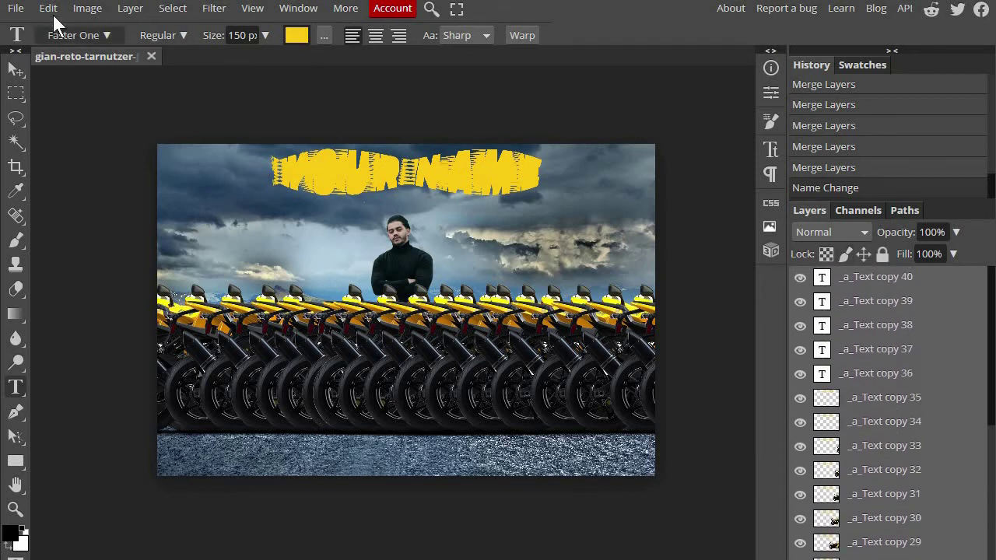
Step: Export as GIF and set the Save for web Speed slider to 133%
left_click(18, 8)
mouse_move(43, 257)
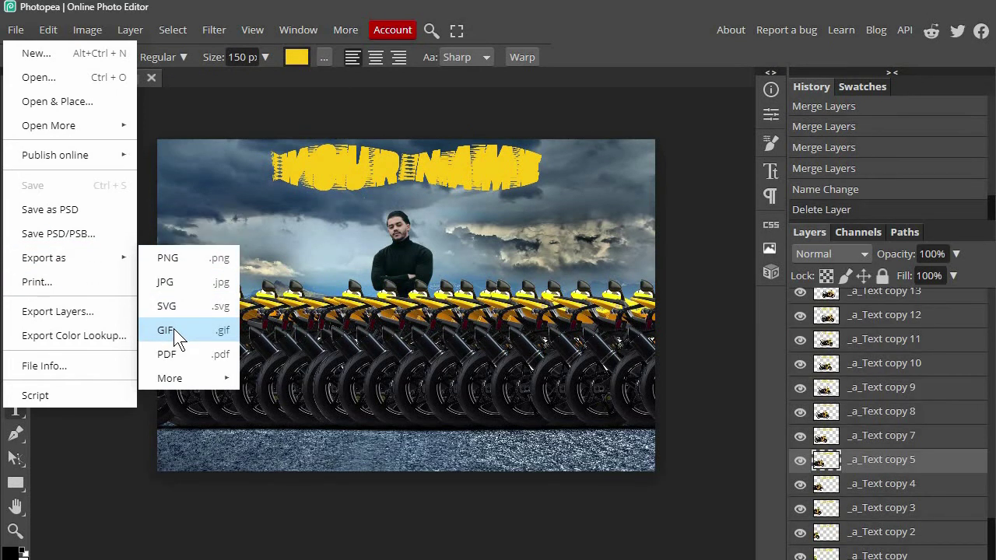
left_click(170, 329)
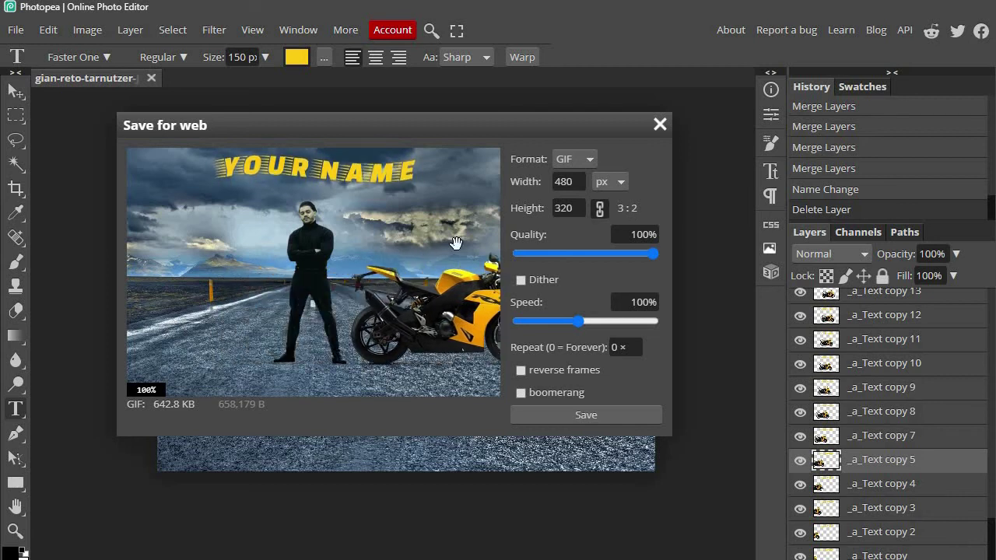
left_click_drag(441, 130, 473, 123)
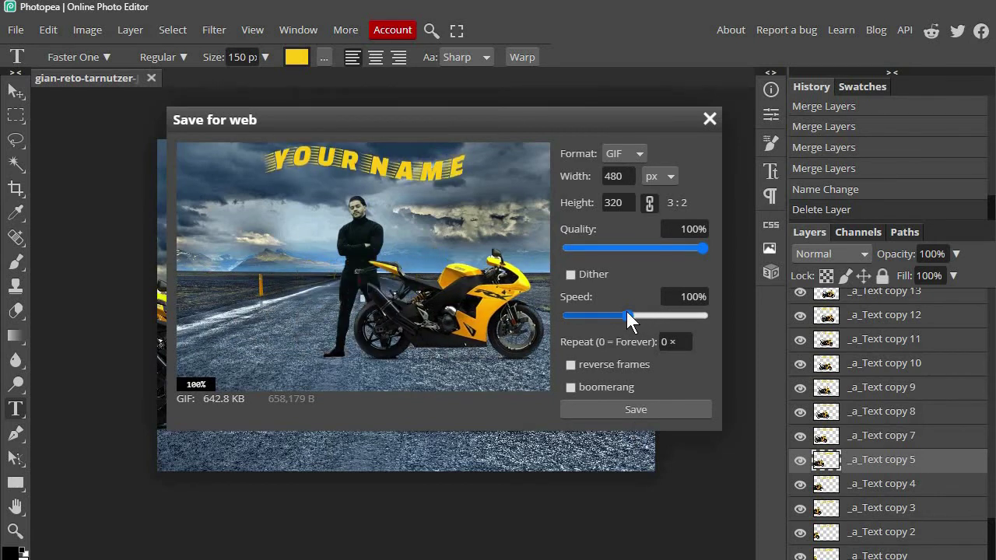
left_click_drag(631, 312, 655, 313)
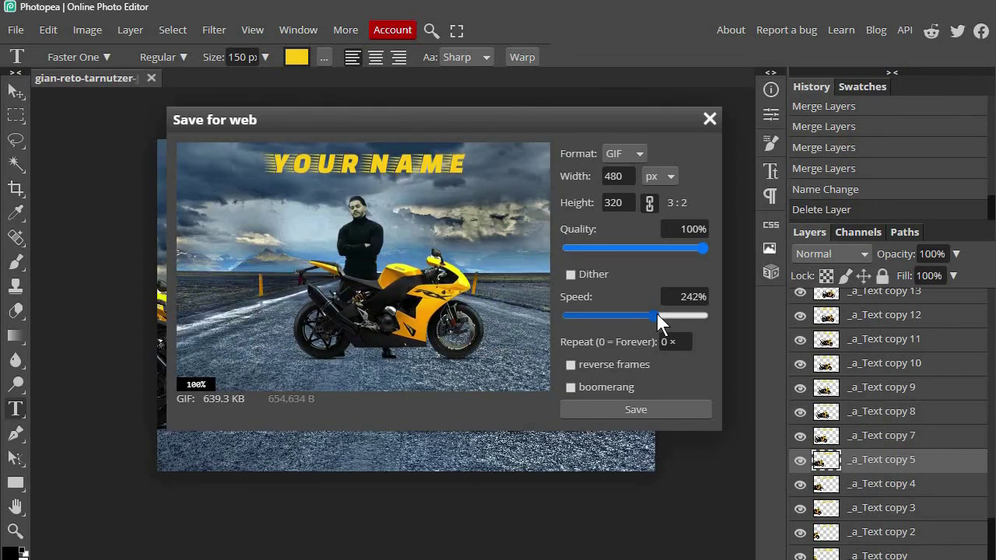
left_click_drag(657, 314, 639, 315)
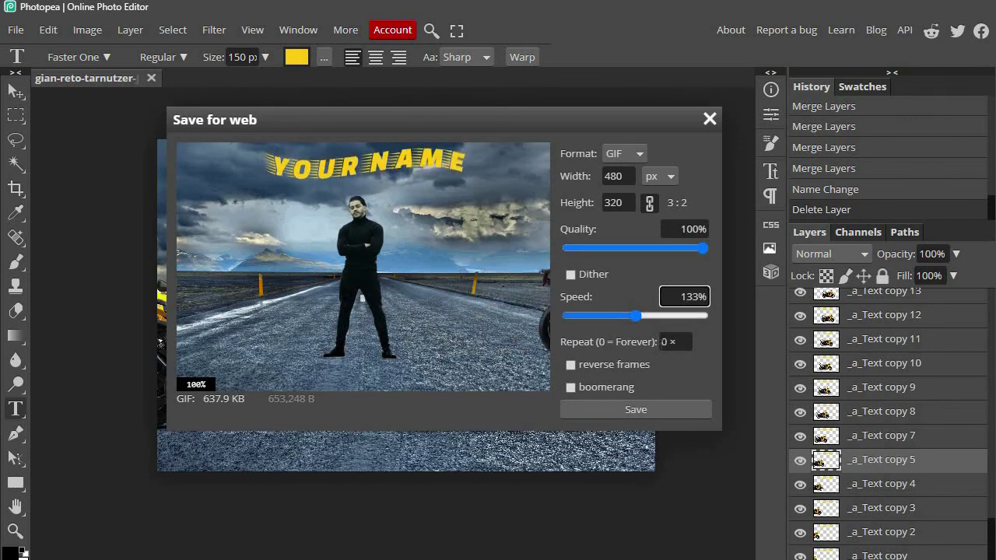
left_click(571, 365)
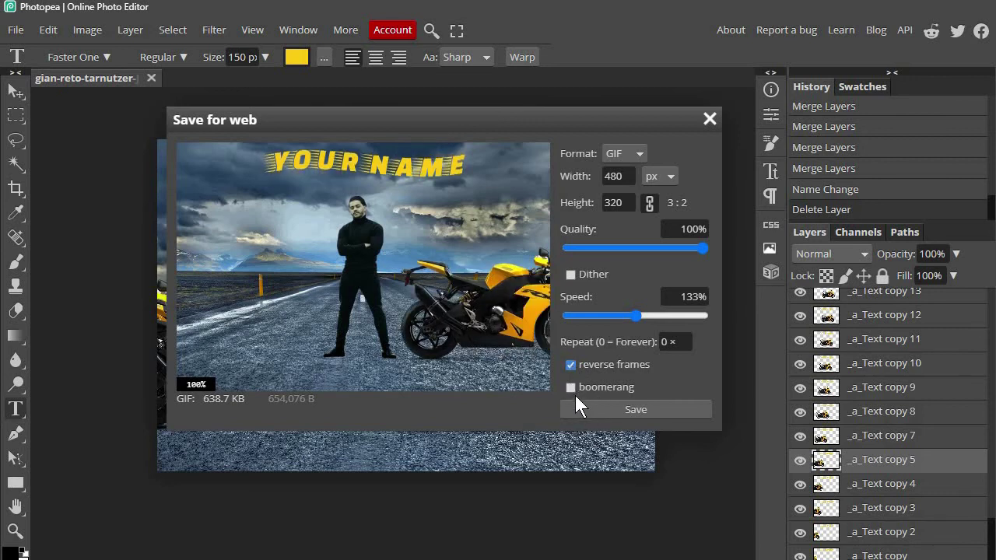
left_click(570, 388)
key("space")
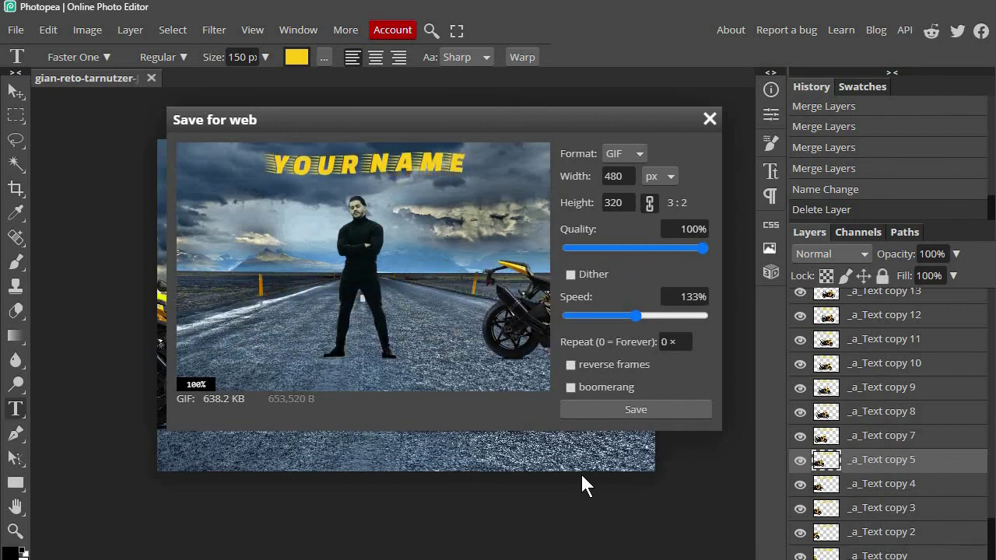
Step: Save the animated GIF from the Save for web dialog
left_click(642, 408)
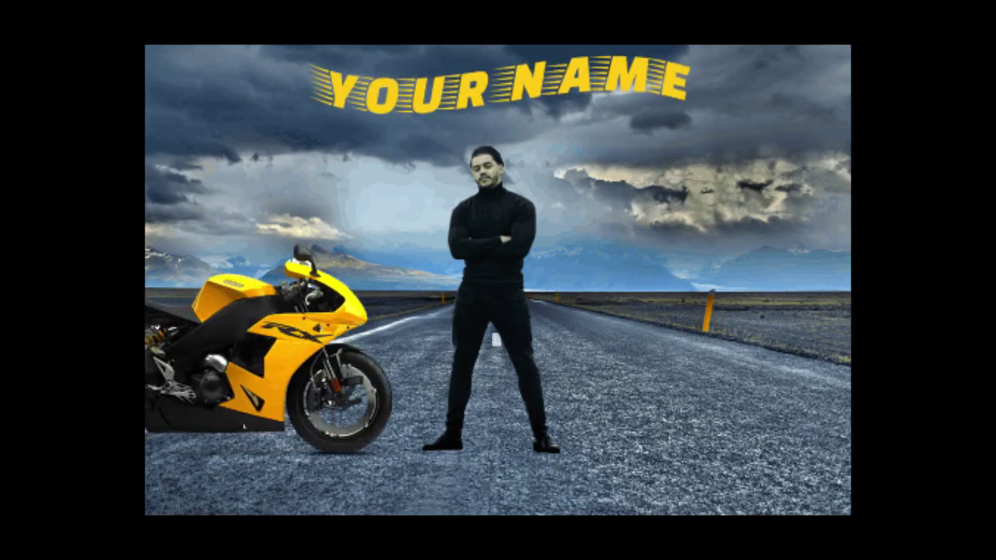